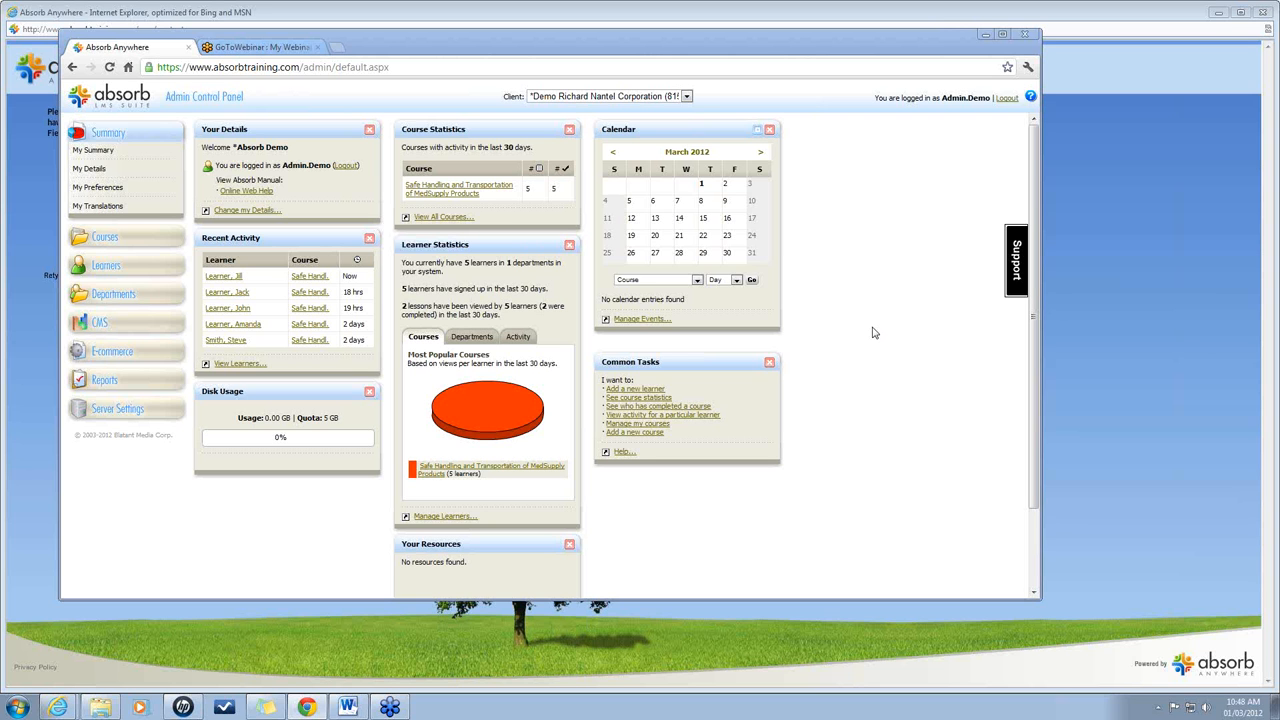
# Start a new department under External > Distribution > Safe Distribution LLC.
pyautogui.click(116, 295)
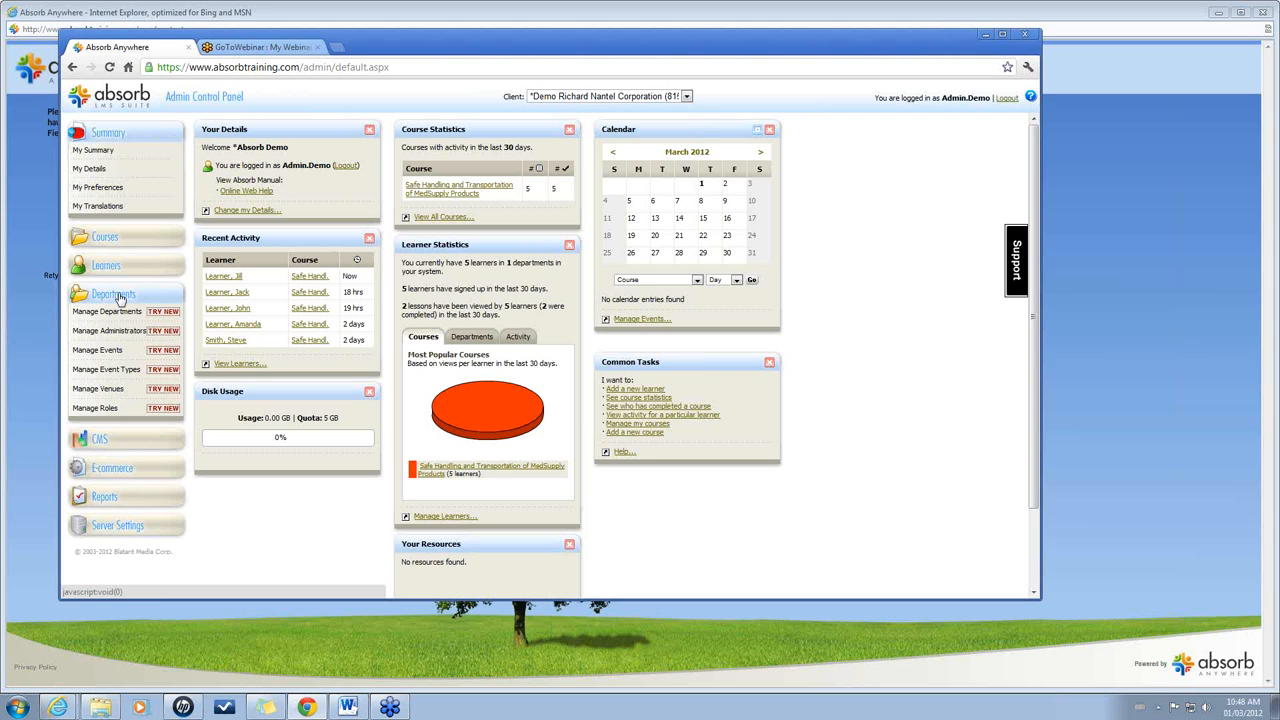
pyautogui.click(118, 312)
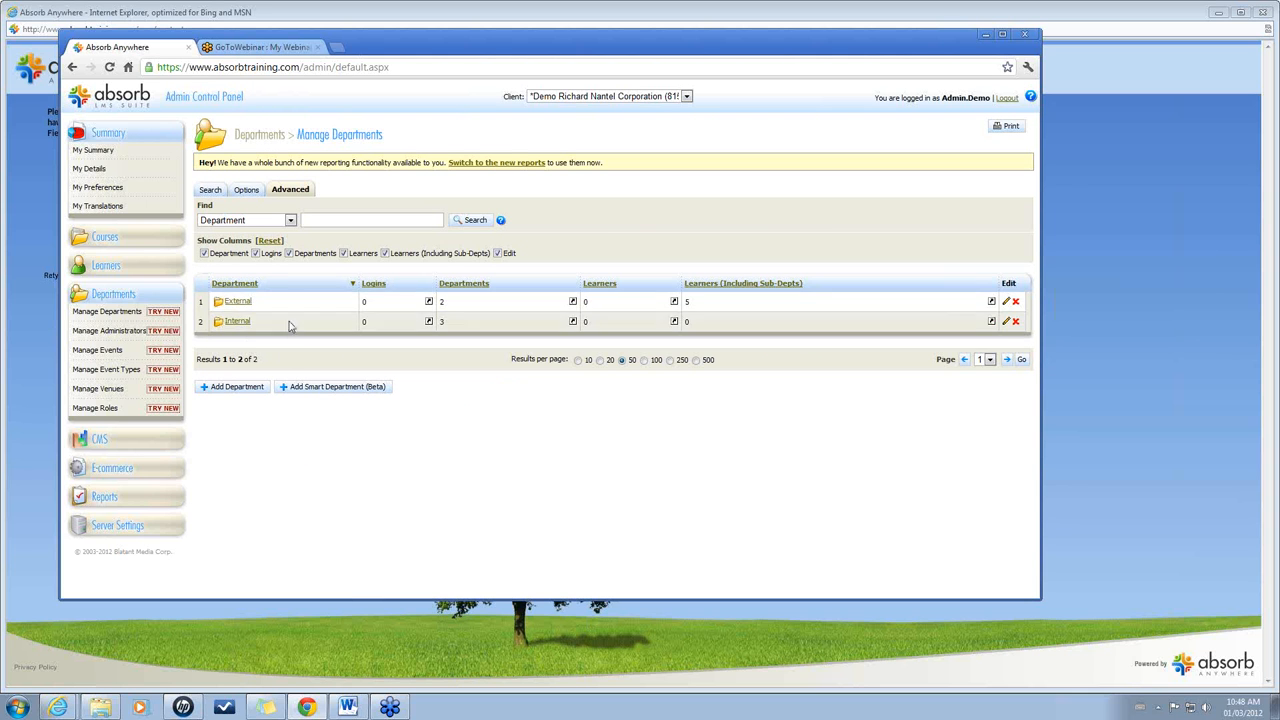
pyautogui.click(232, 303)
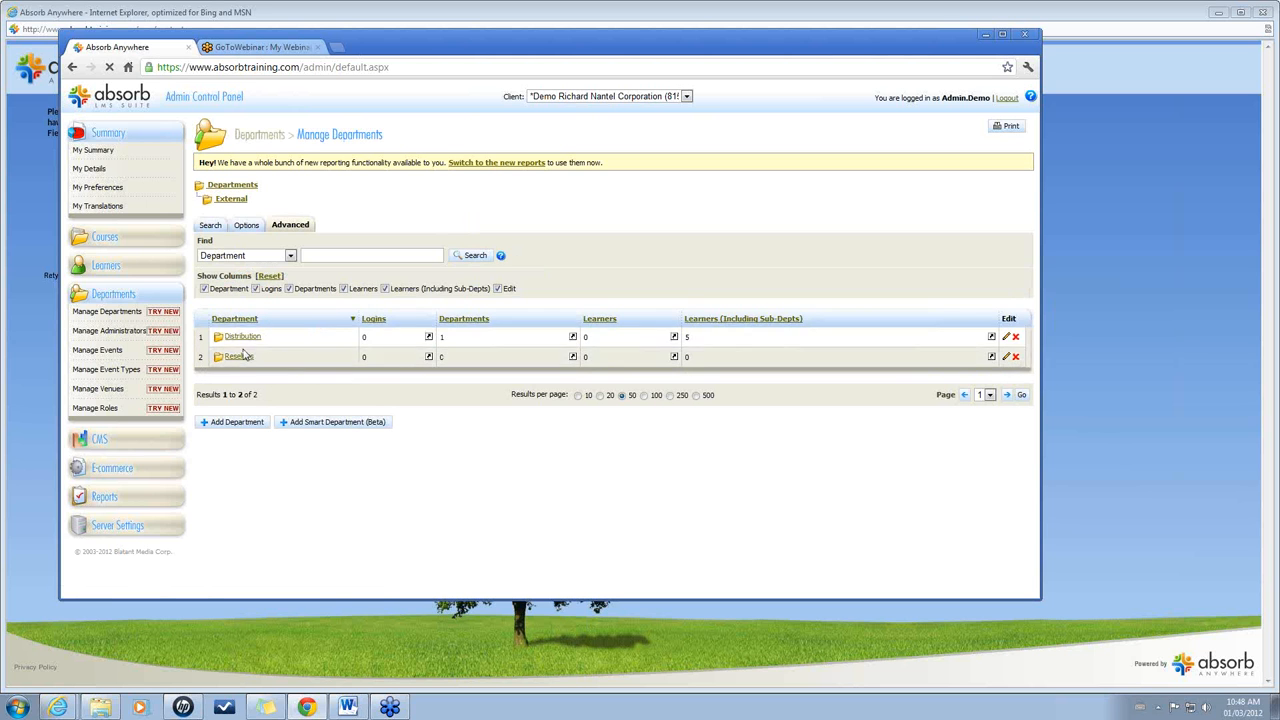
pyautogui.click(243, 337)
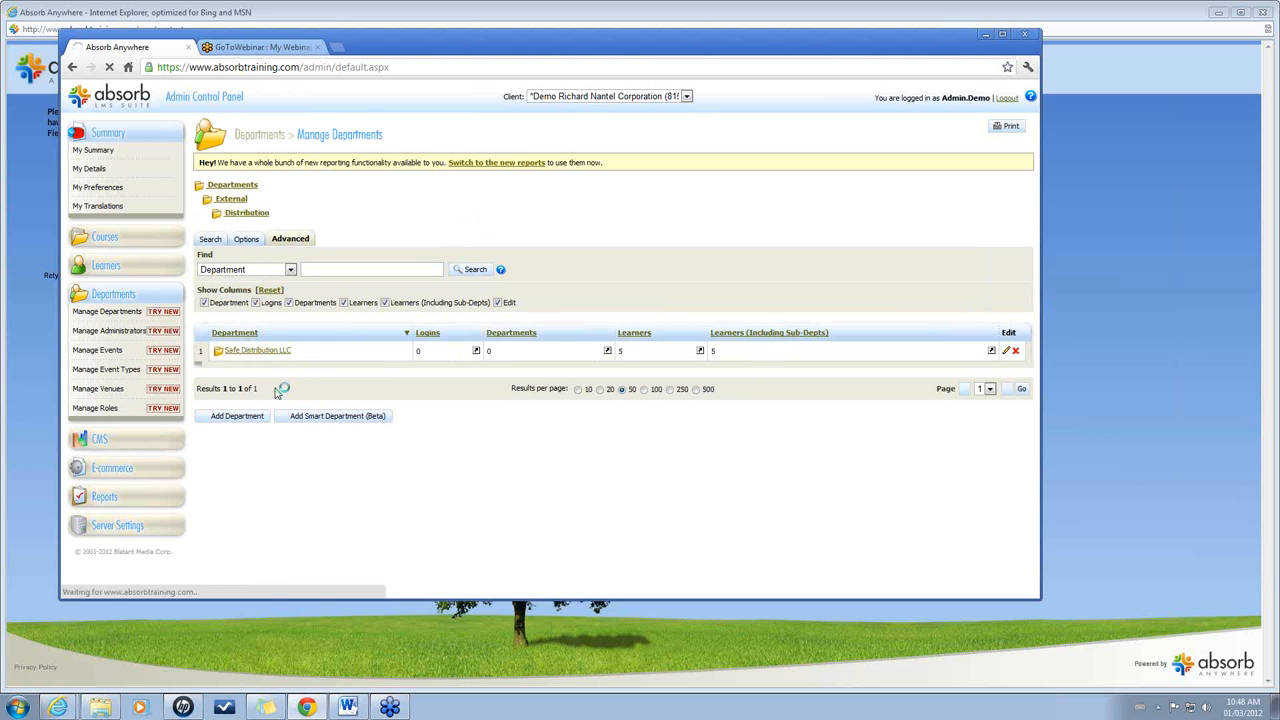
pyautogui.click(263, 352)
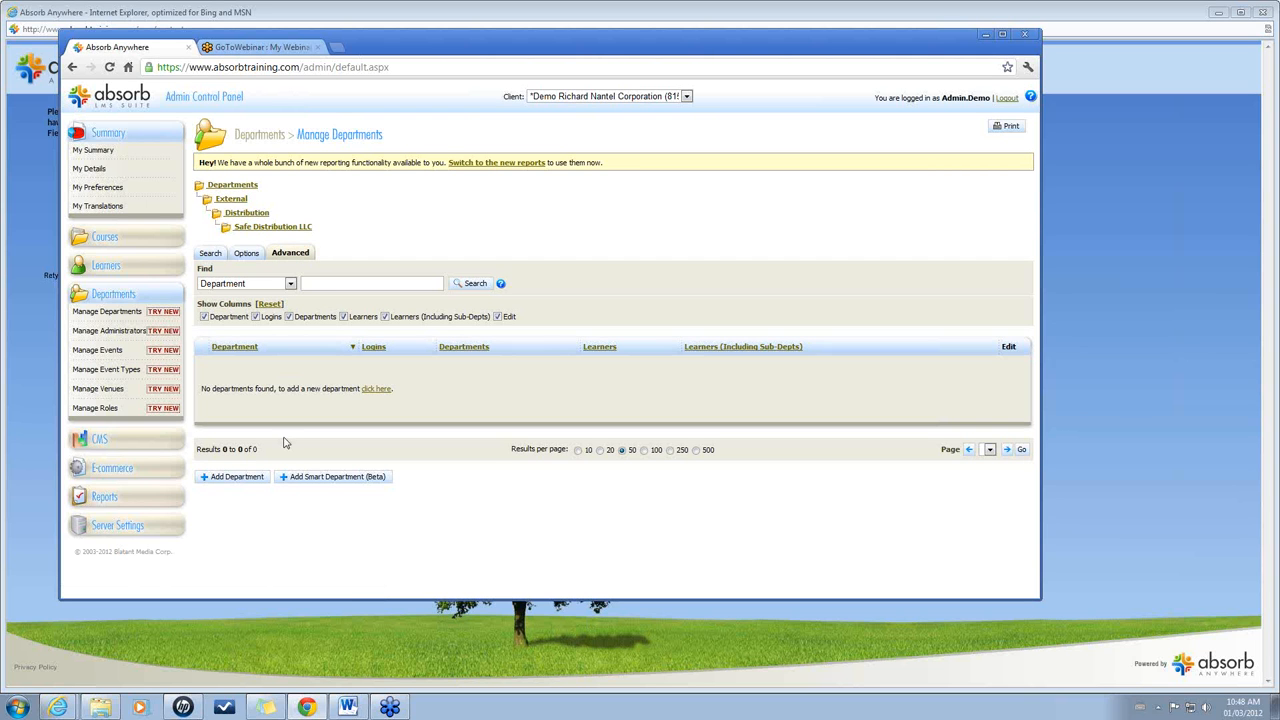
pyautogui.click(228, 478)
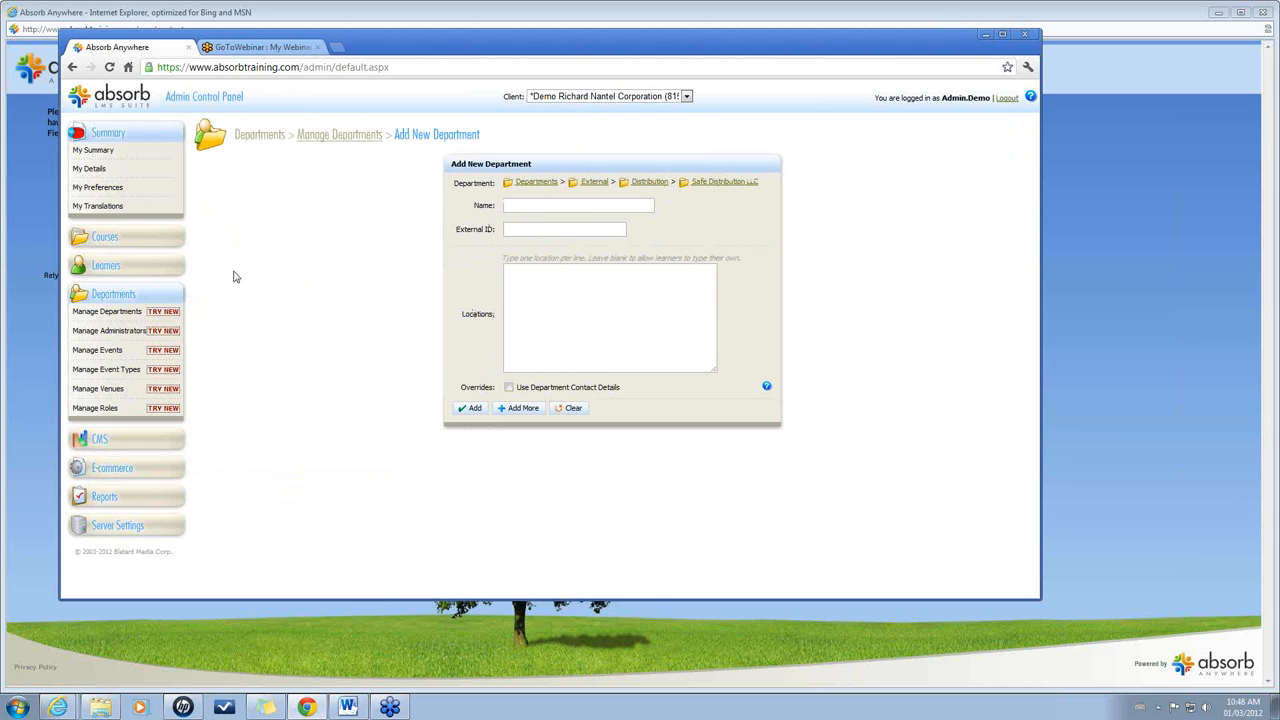
pyautogui.click(110, 246)
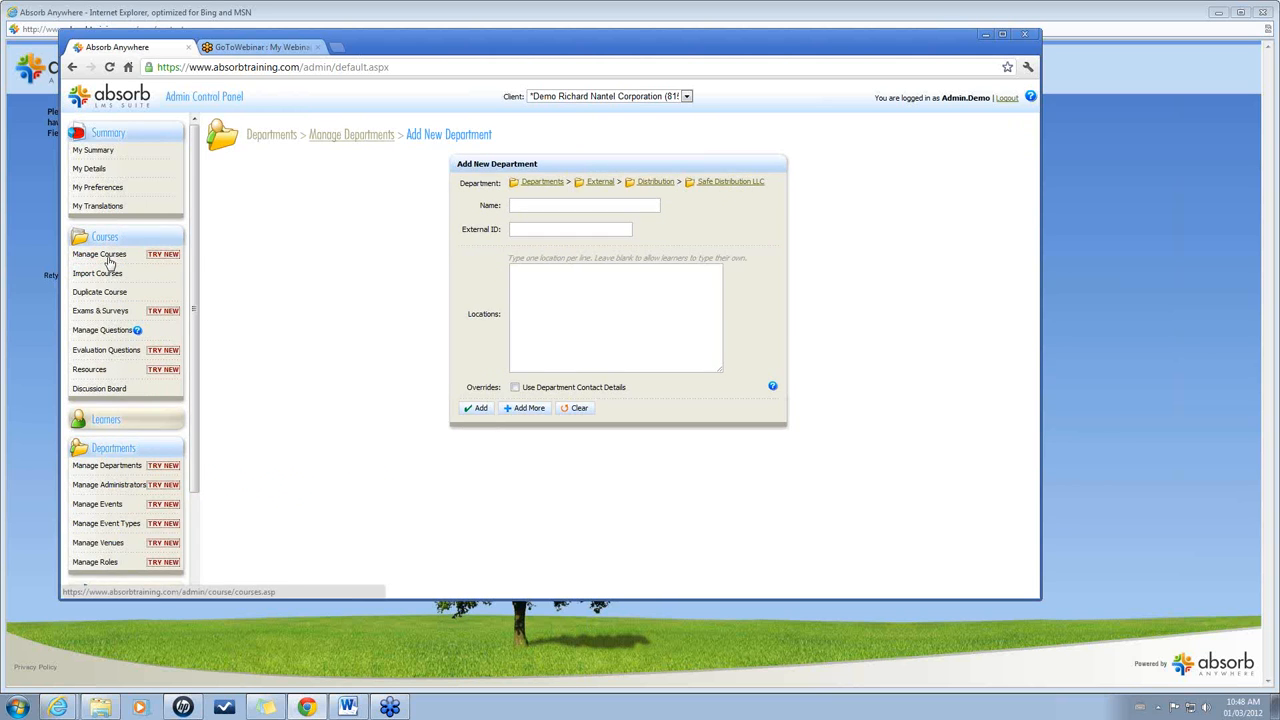
# Open the Safe Handling and Transportation of MedSupply Products course and check its 365-day certificate expiry.
pyautogui.click(110, 256)
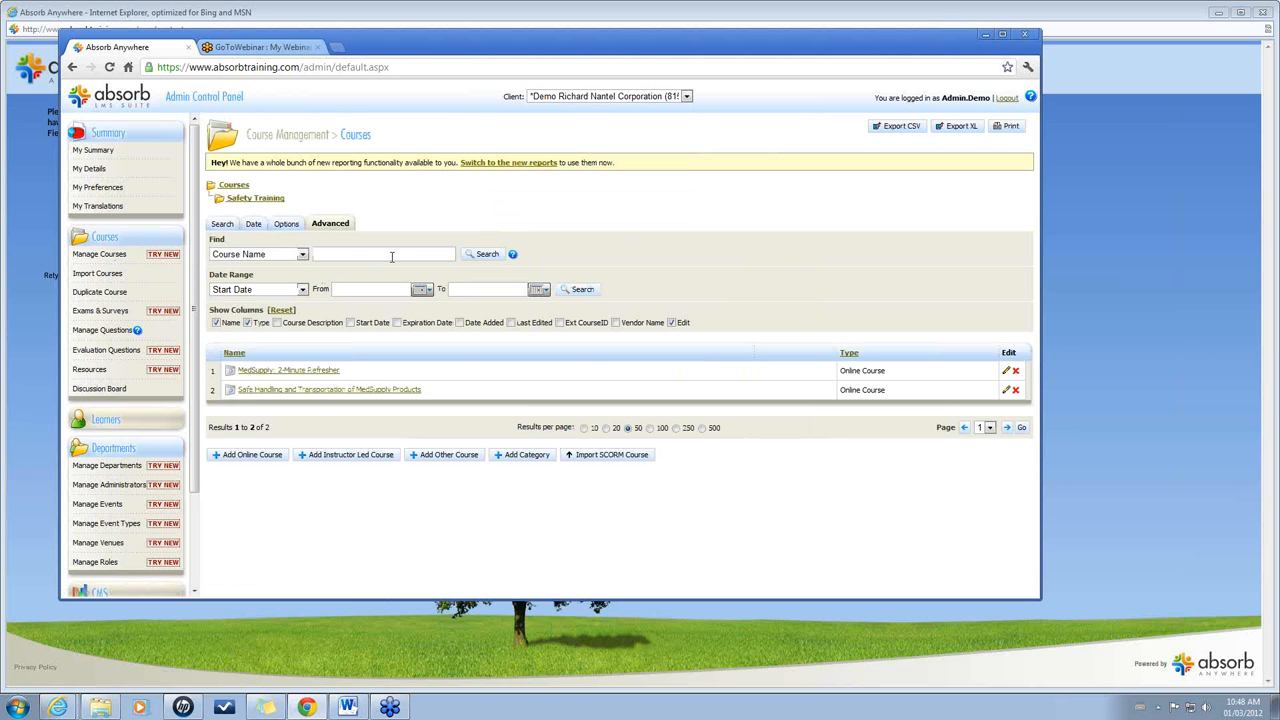
pyautogui.click(403, 393)
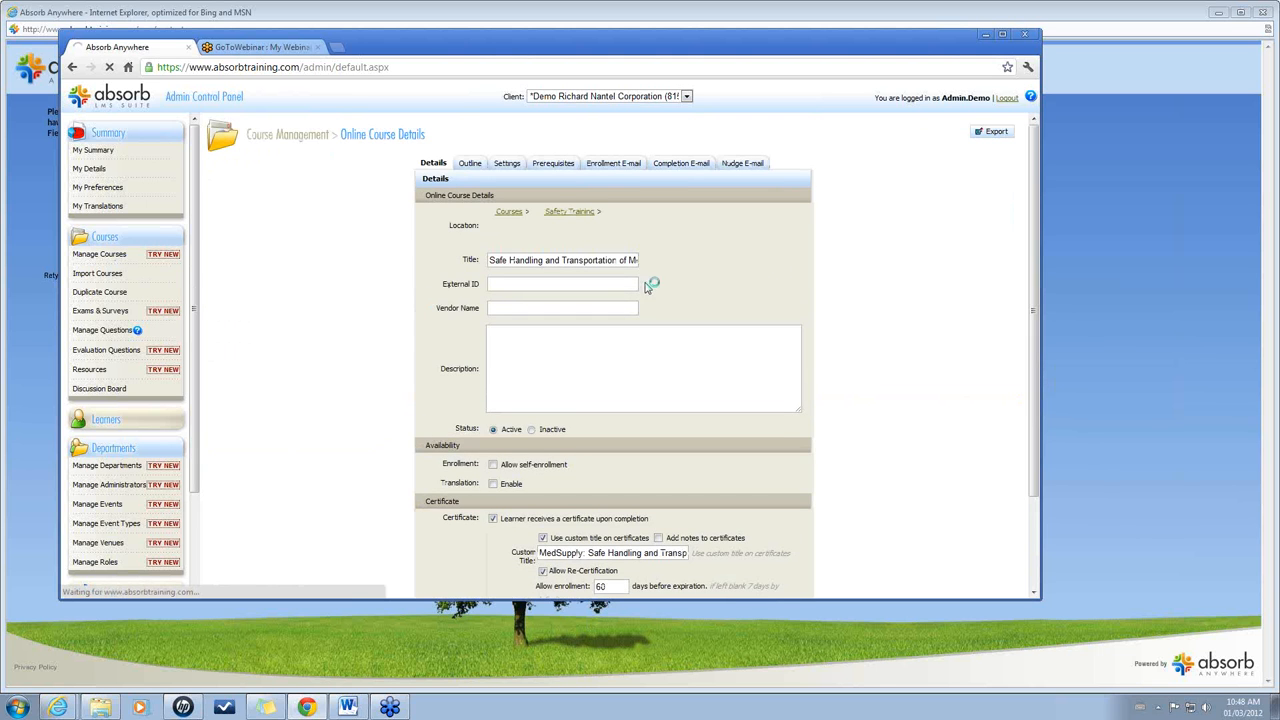
pyautogui.moveTo(1036, 255); pyautogui.dragTo(1049, 345)
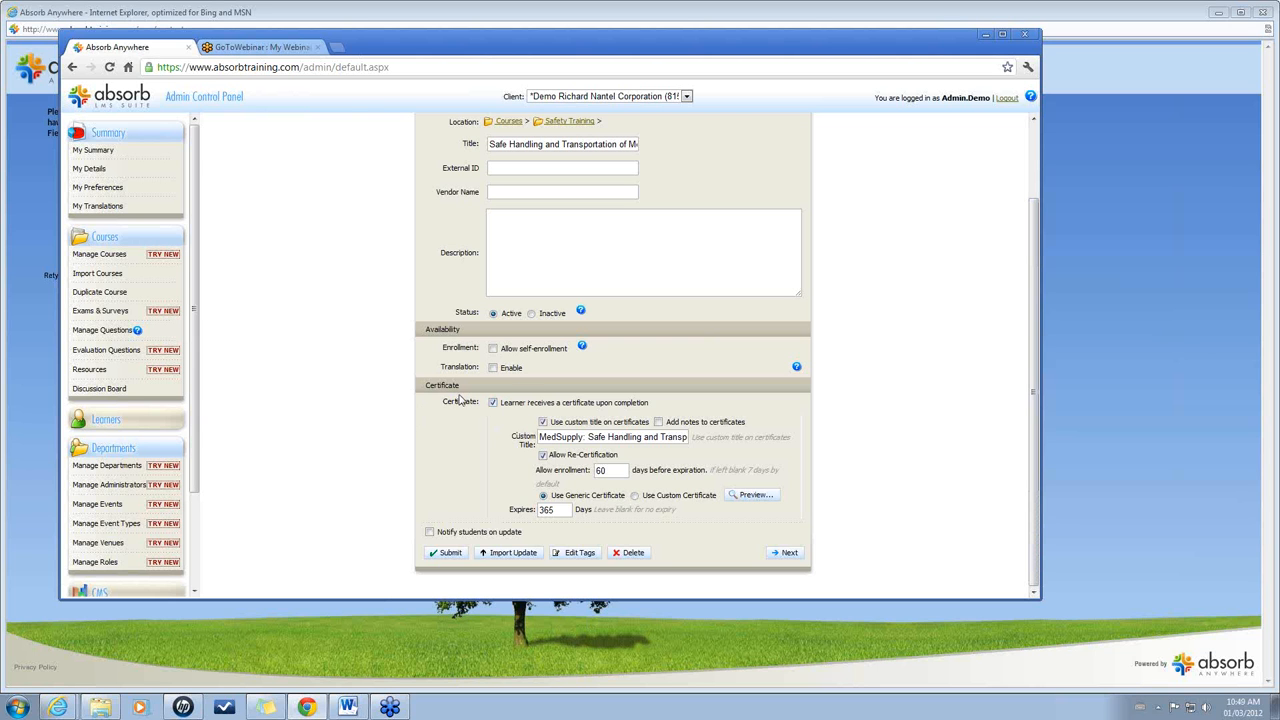
pyautogui.doubleClick(555, 509)
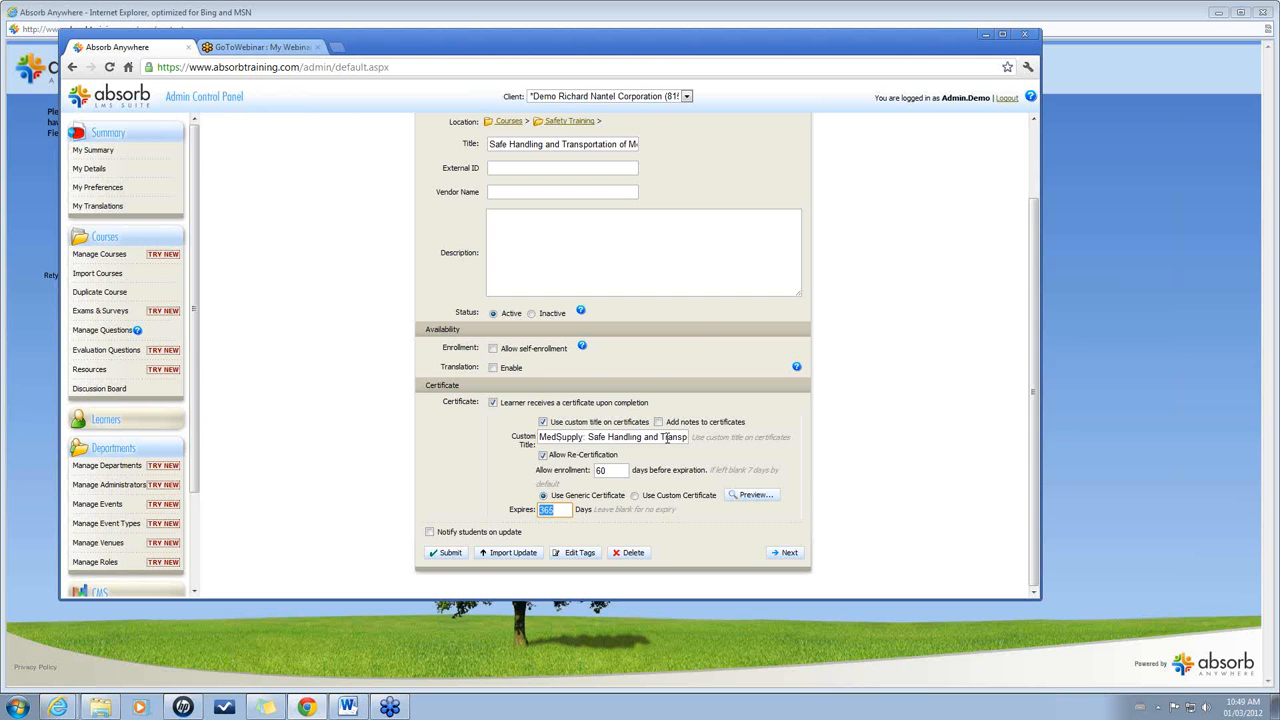
# Preview the generic completion certificate, close it, and show the course settings.
pyautogui.click(748, 495)
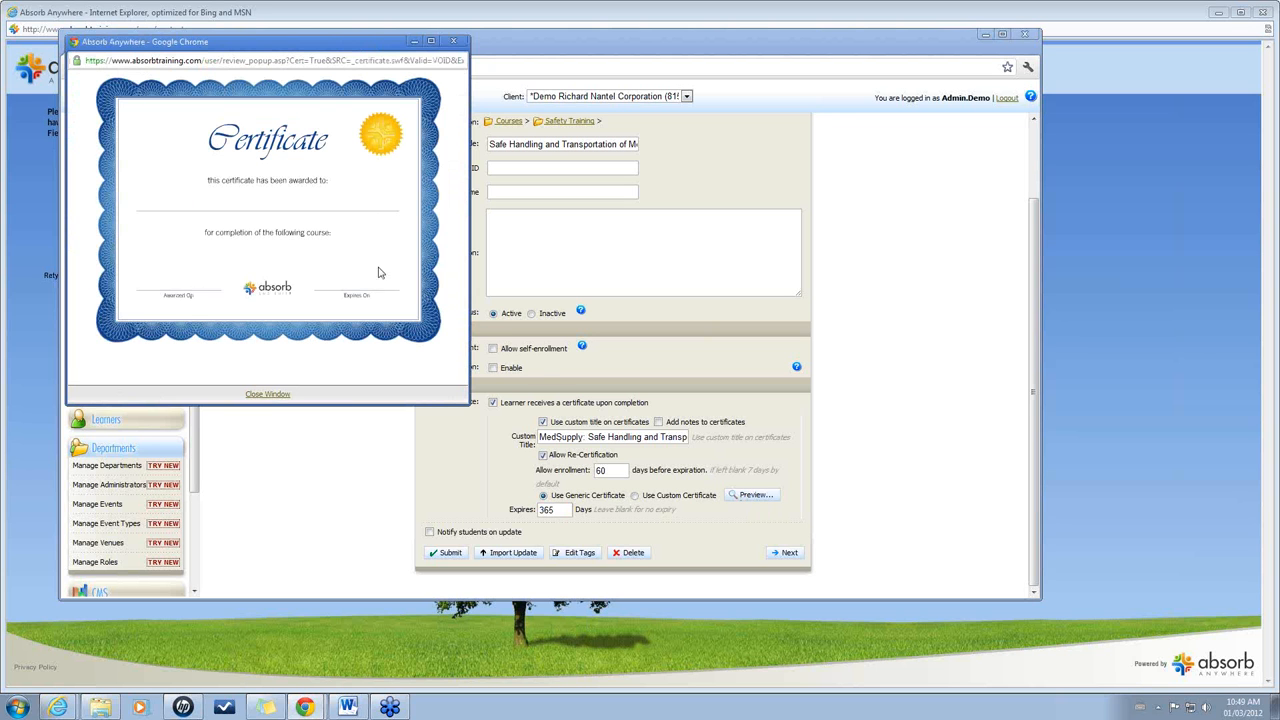
pyautogui.click(453, 41)
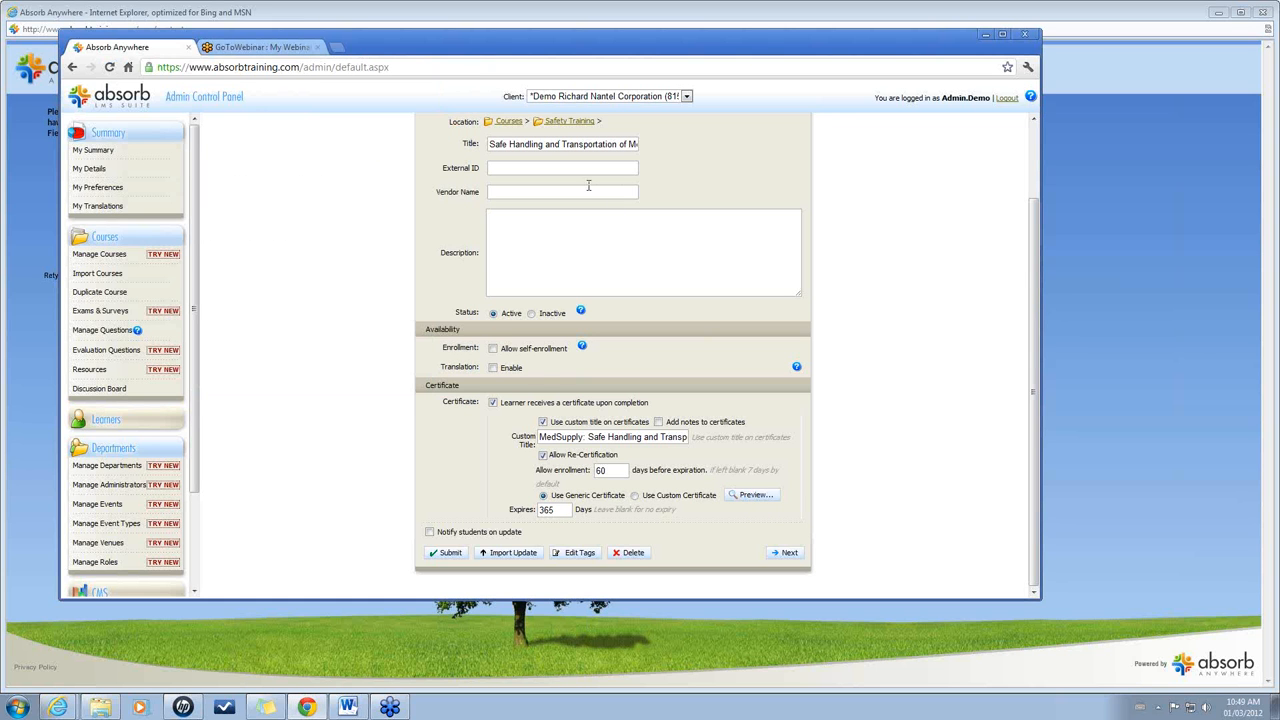
pyautogui.scroll(2, 1030, 275)
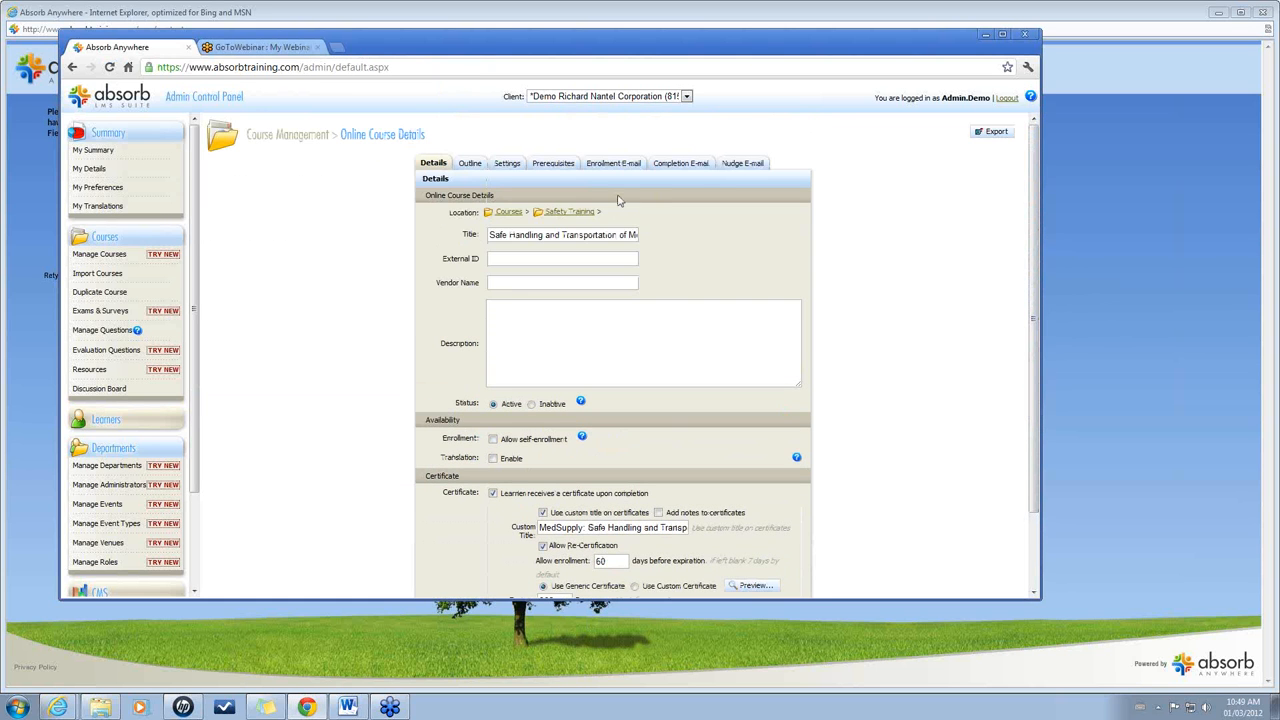
pyautogui.click(507, 166)
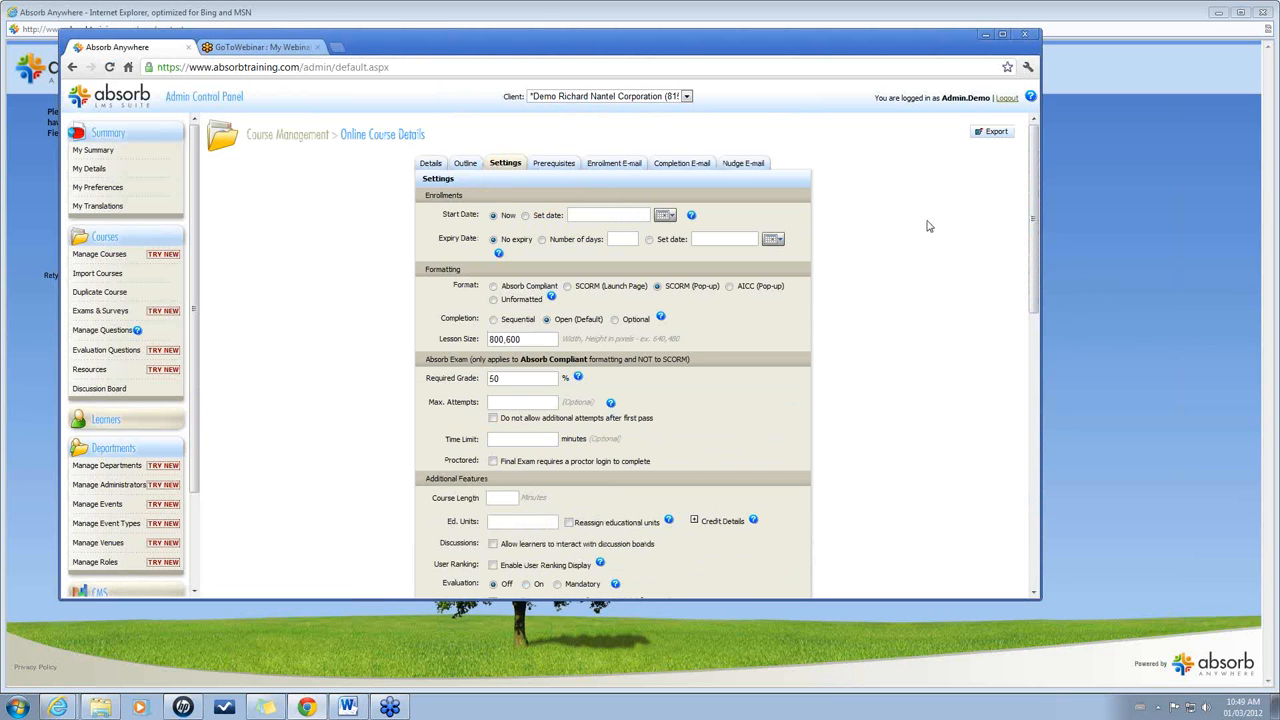
# Show the course's Nudge E-mail template, sent every 14 days up to 2 times.
pyautogui.click(746, 168)
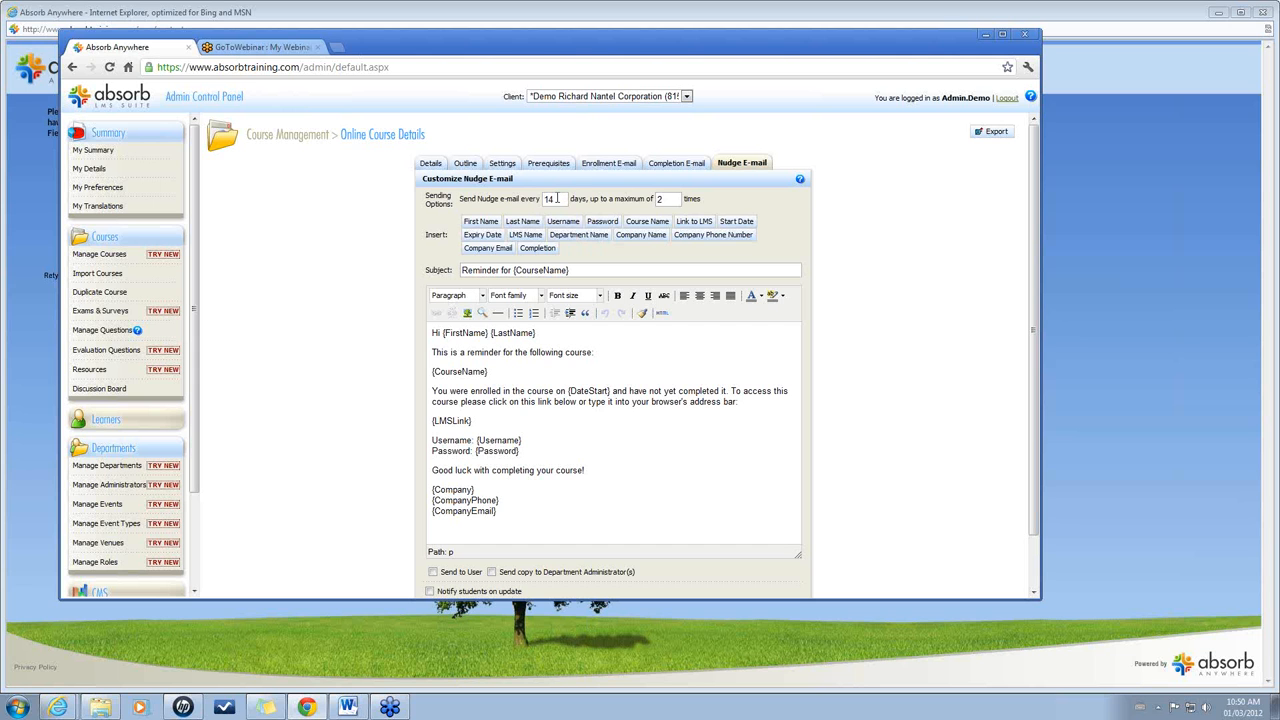
# Change the nudge e-mail to repeat every 7 days, up to a maximum of 7 times.
pyautogui.moveTo(557, 198); pyautogui.dragTo(527, 197)
pyautogui.write('7')
pyautogui.moveTo(679, 199); pyautogui.dragTo(629, 201)
pyautogui.write('7')
# Look over the completion and enrollment e-mail templates, then return to course settings.
pyautogui.click(678, 165)
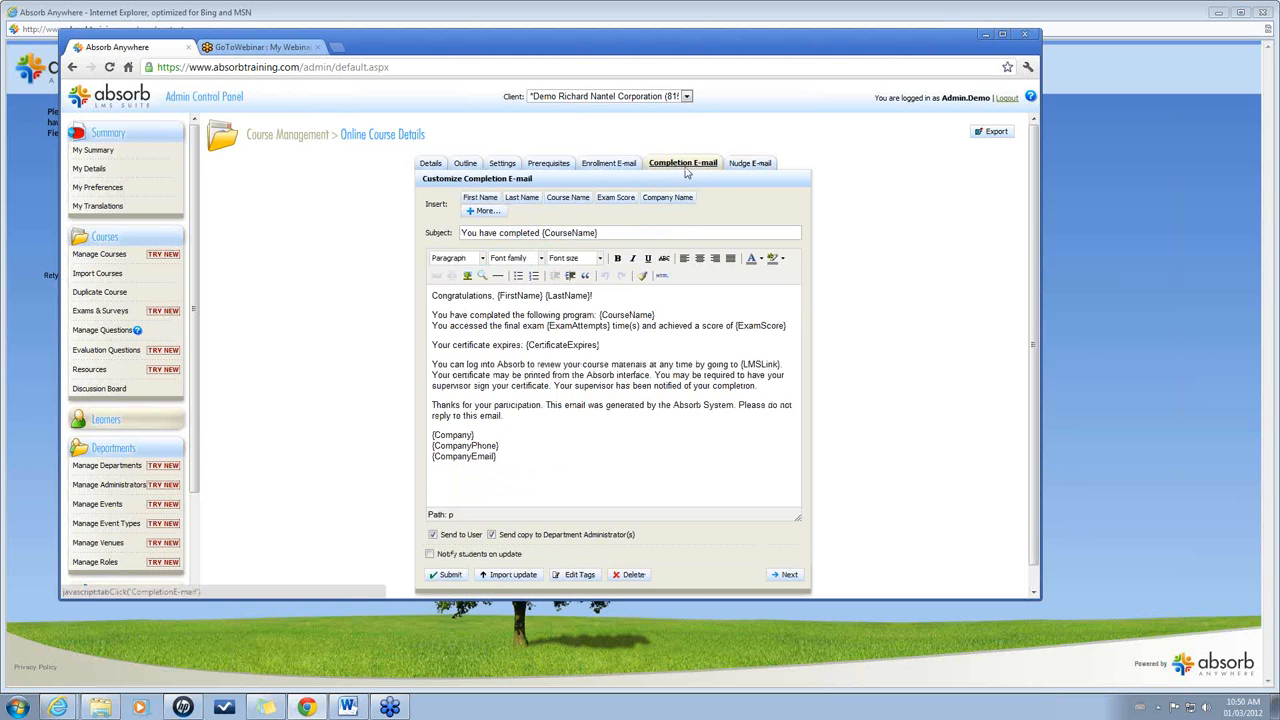
pyautogui.click(610, 165)
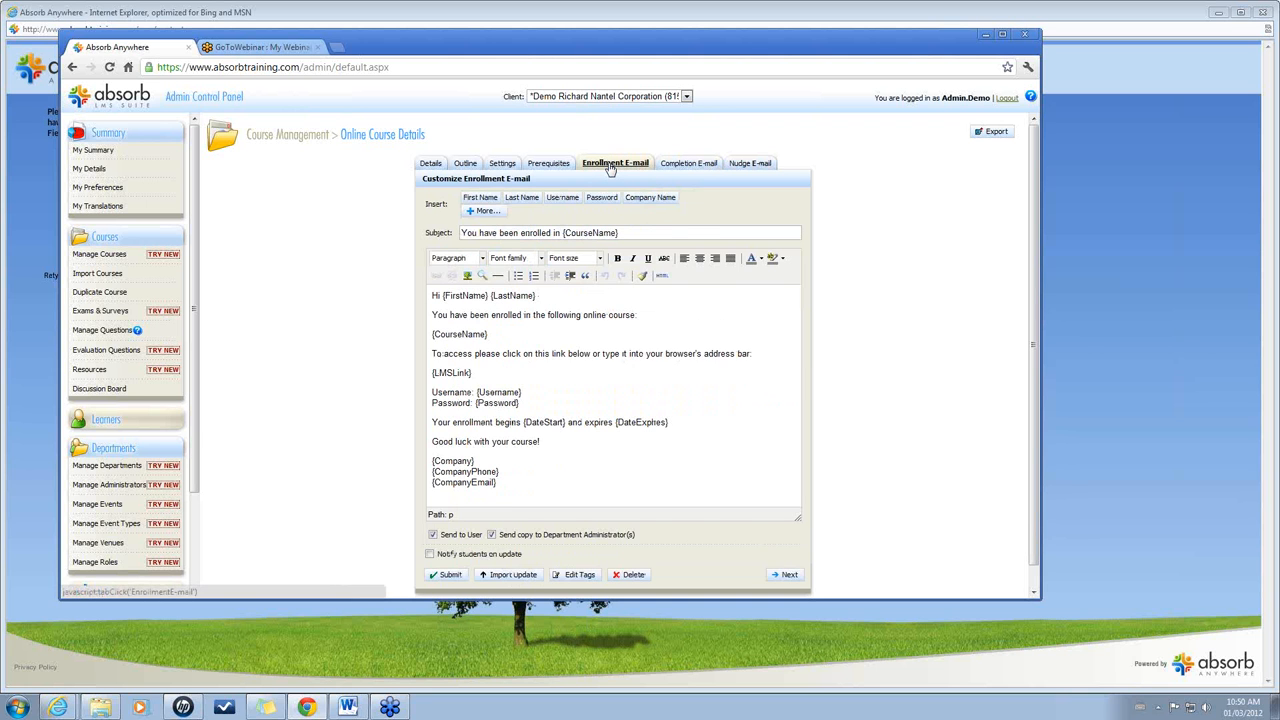
pyautogui.click(500, 165)
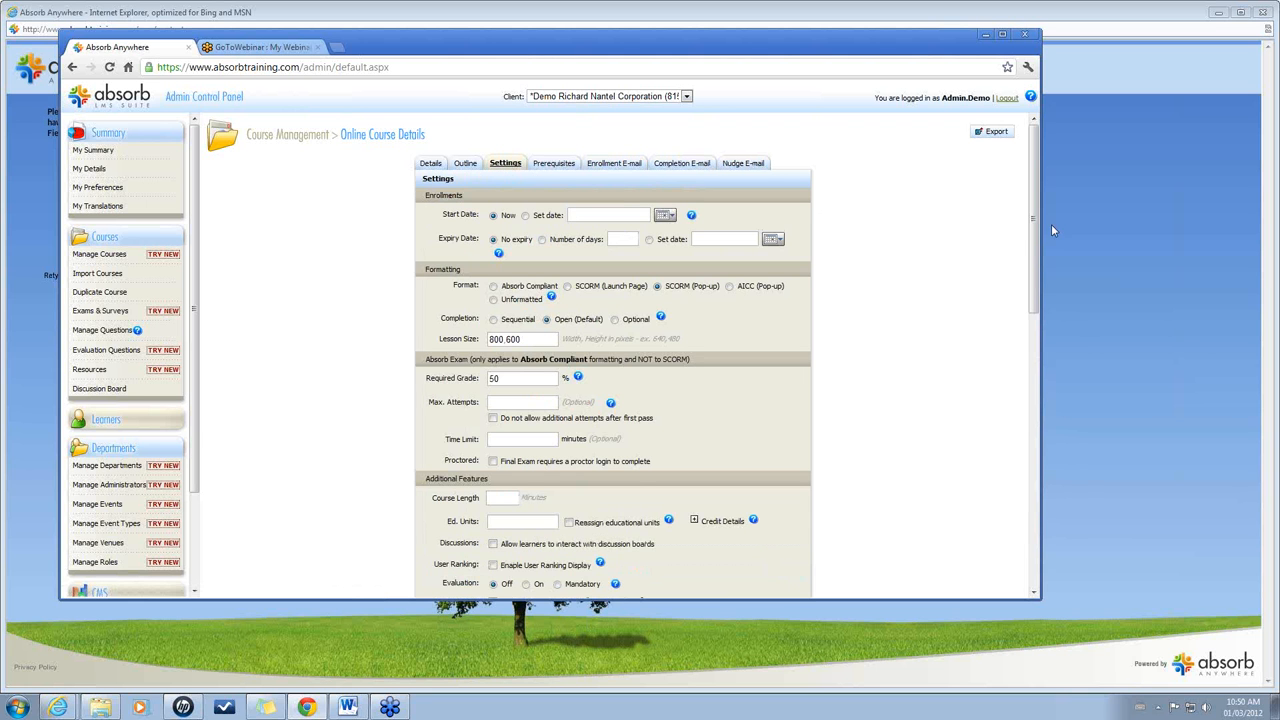
# Review the post-enrollment trigger for MedSupply: 2-Minute Refresher and expand the Learners menu.
pyautogui.scroll(-10, 1051, 224)
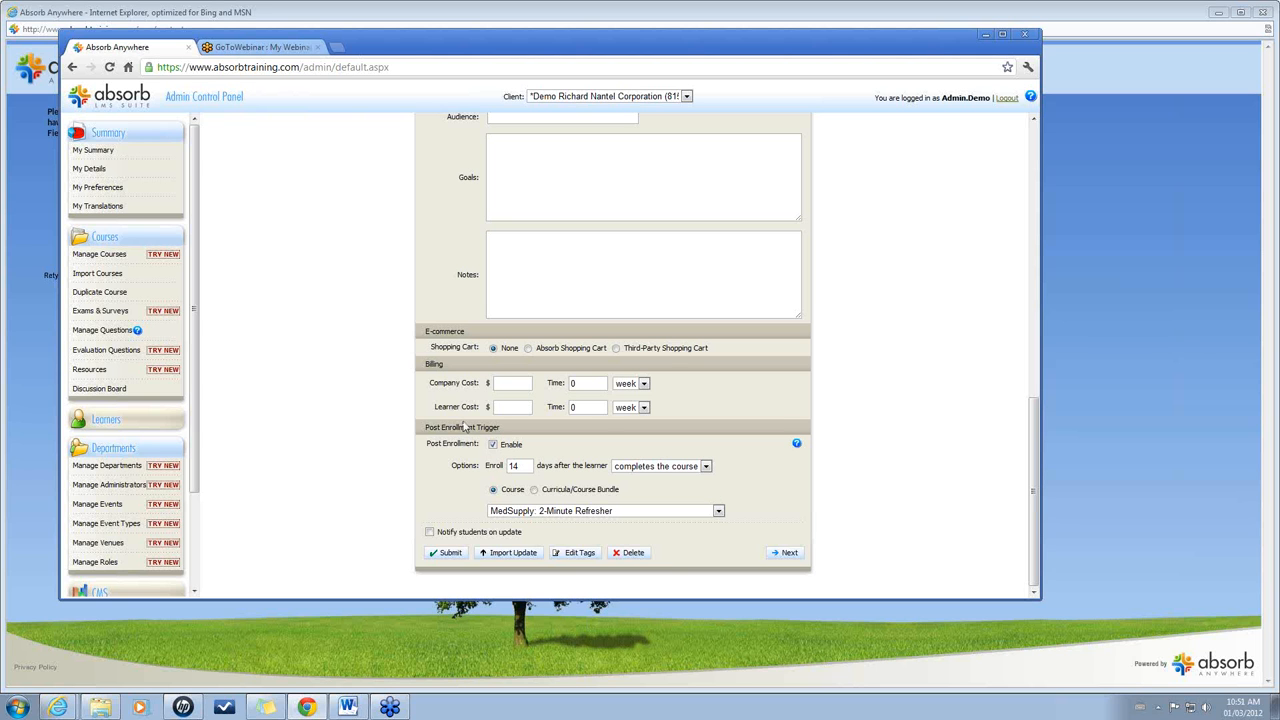
pyautogui.moveTo(199, 365); pyautogui.dragTo(206, 471)
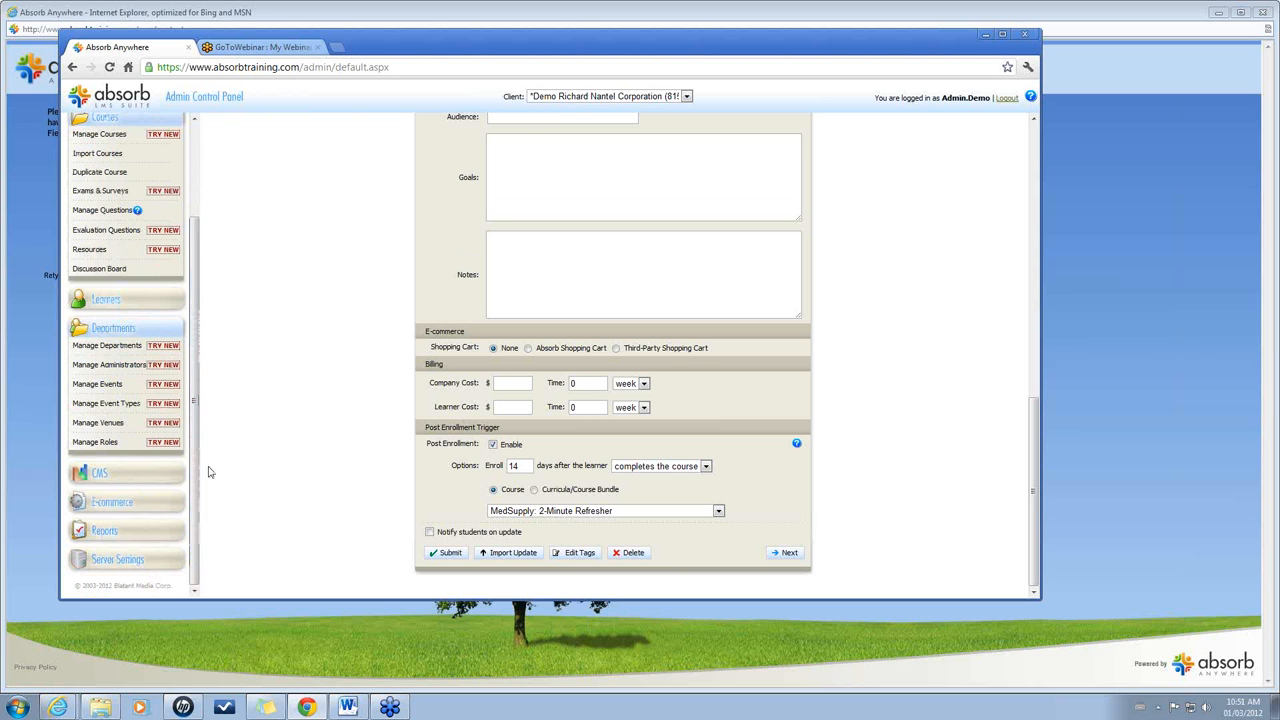
pyautogui.click(104, 301)
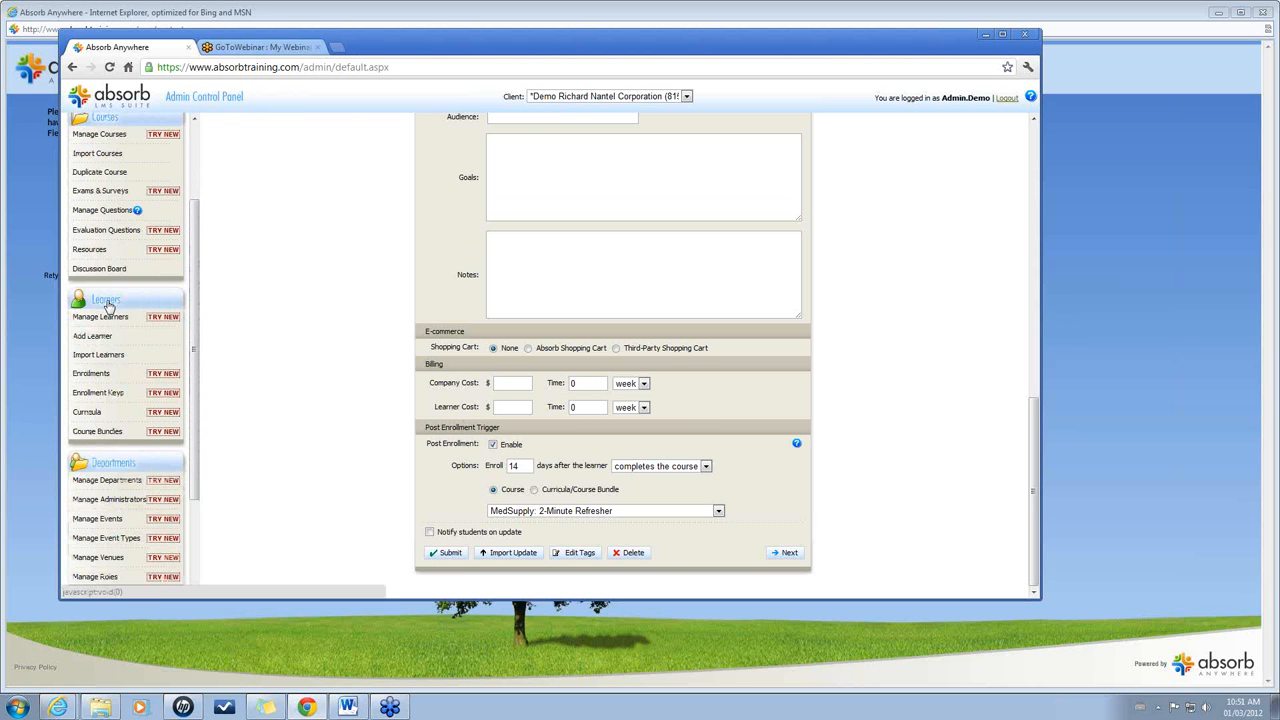
# Open the Safe Distribution Safety Training enrollment key for editing from Enrollment Keys.
pyautogui.click(99, 395)
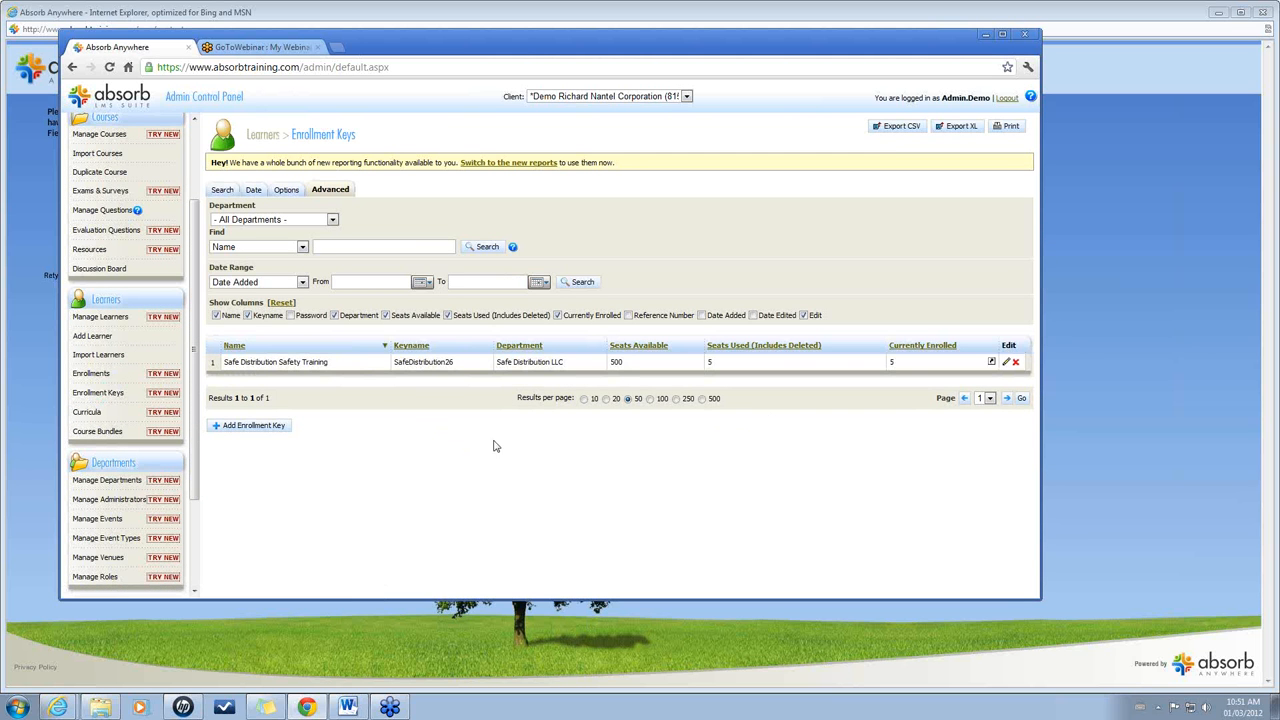
pyautogui.click(1004, 363)
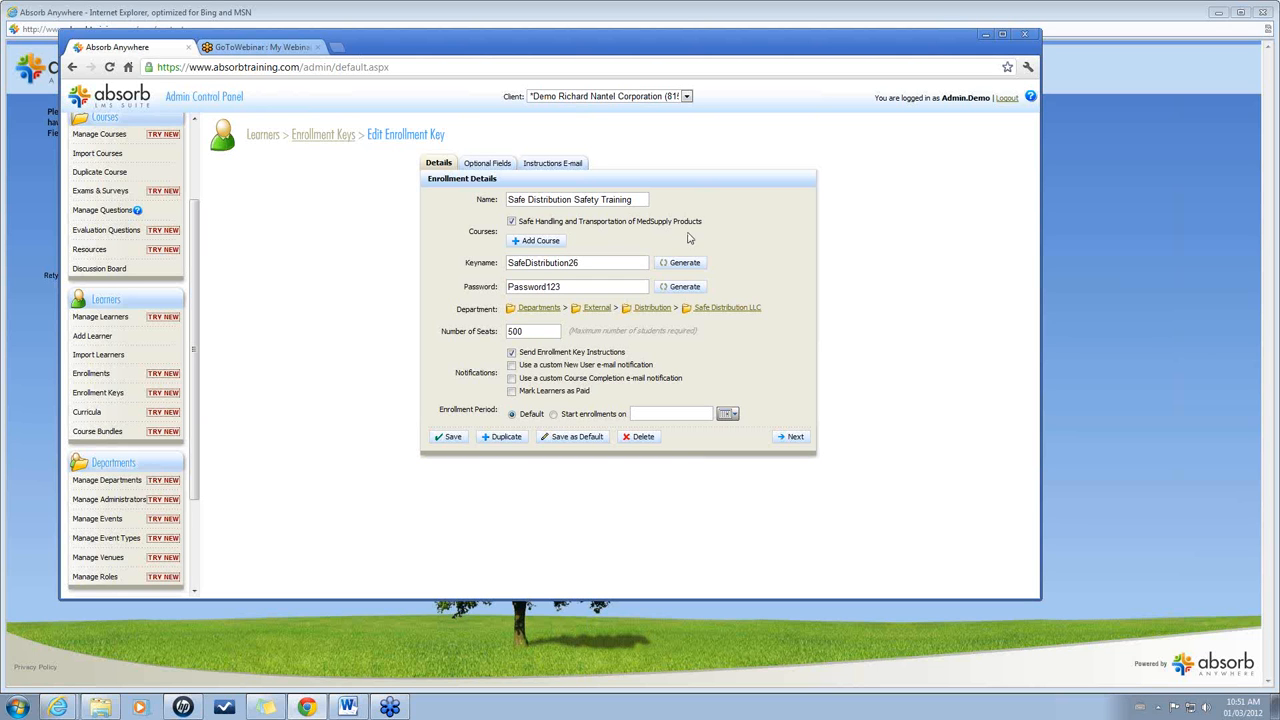
# Review the key's MedSupply course, Safe Distribution LLC department and 500 seats, then view its instructions e-mail.
pyautogui.moveTo(704, 222); pyautogui.dragTo(521, 228)
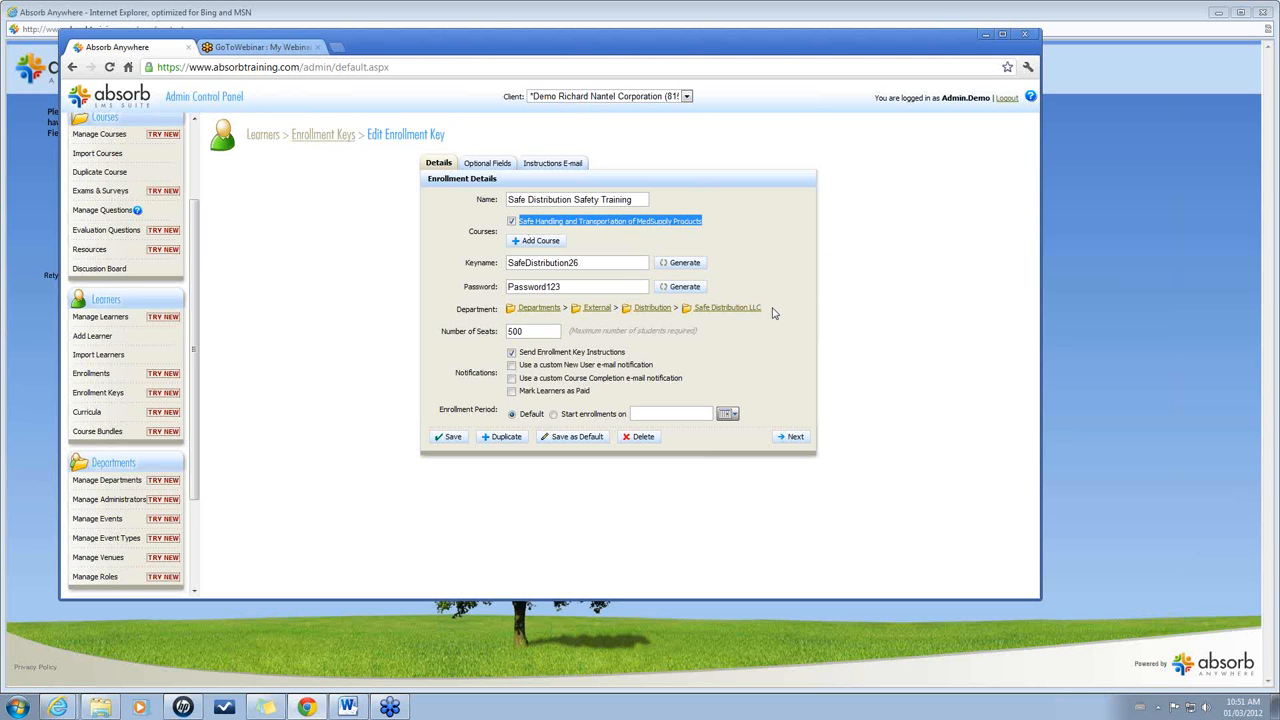
pyautogui.moveTo(767, 309)
pyautogui.mouseDown()
pyautogui.moveTo(732, 308)
pyautogui.moveTo(766, 309)
pyautogui.mouseUp()
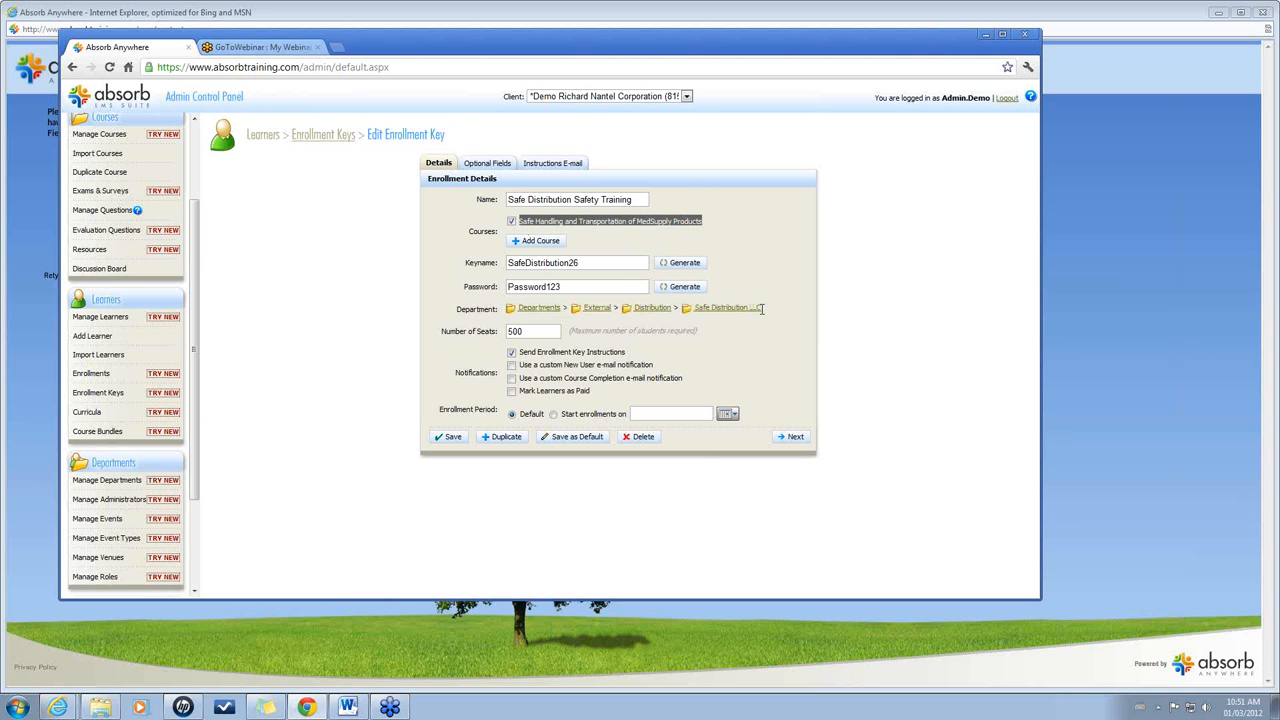
pyautogui.tripleClick(762, 309)
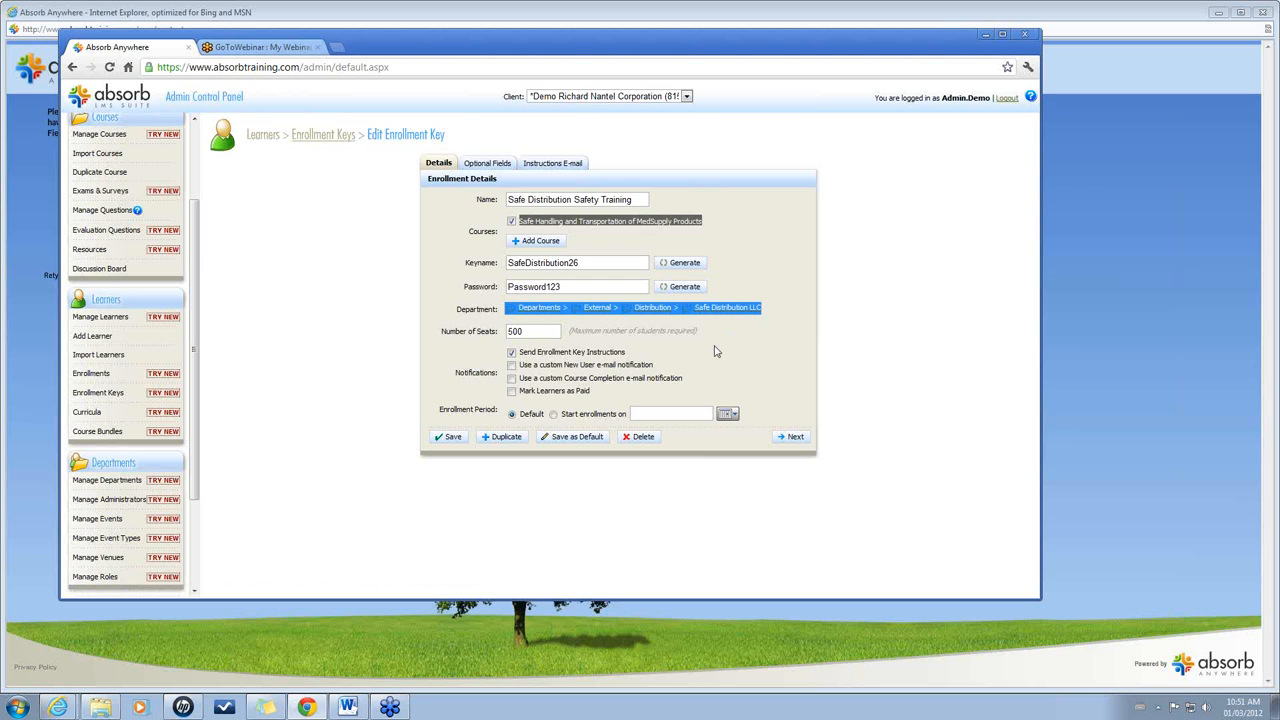
pyautogui.click(535, 334)
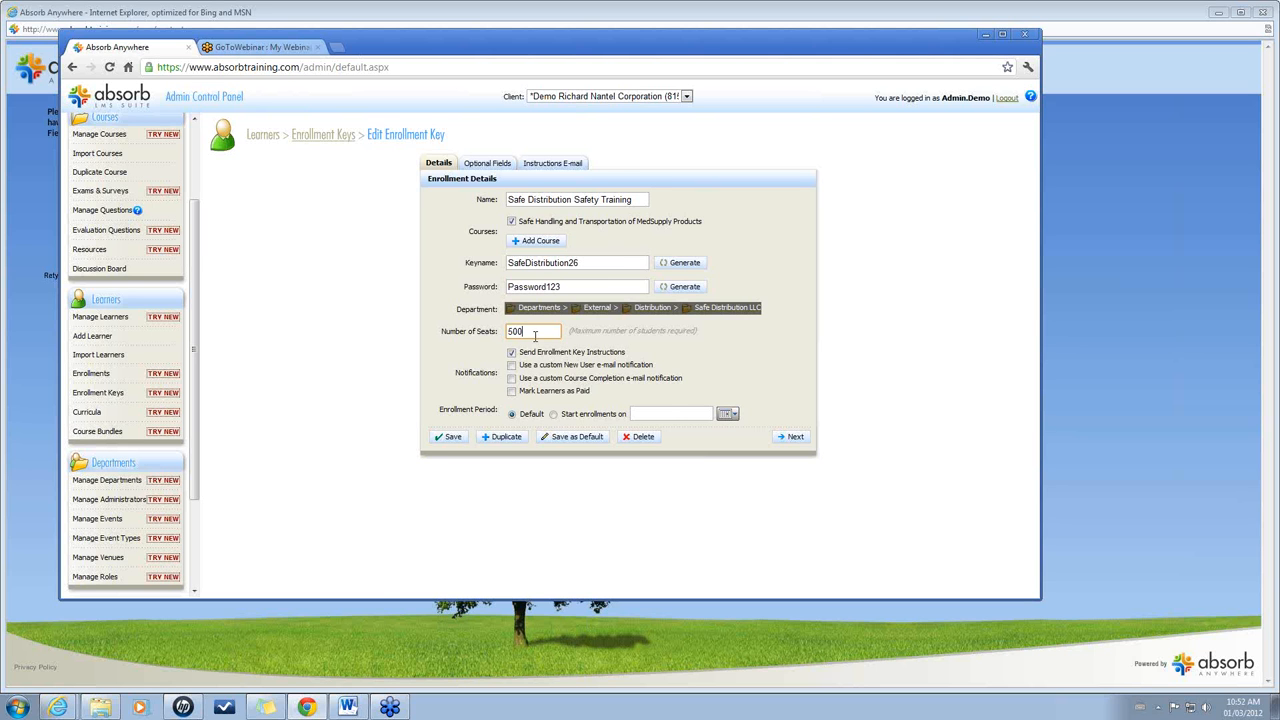
pyautogui.click(550, 166)
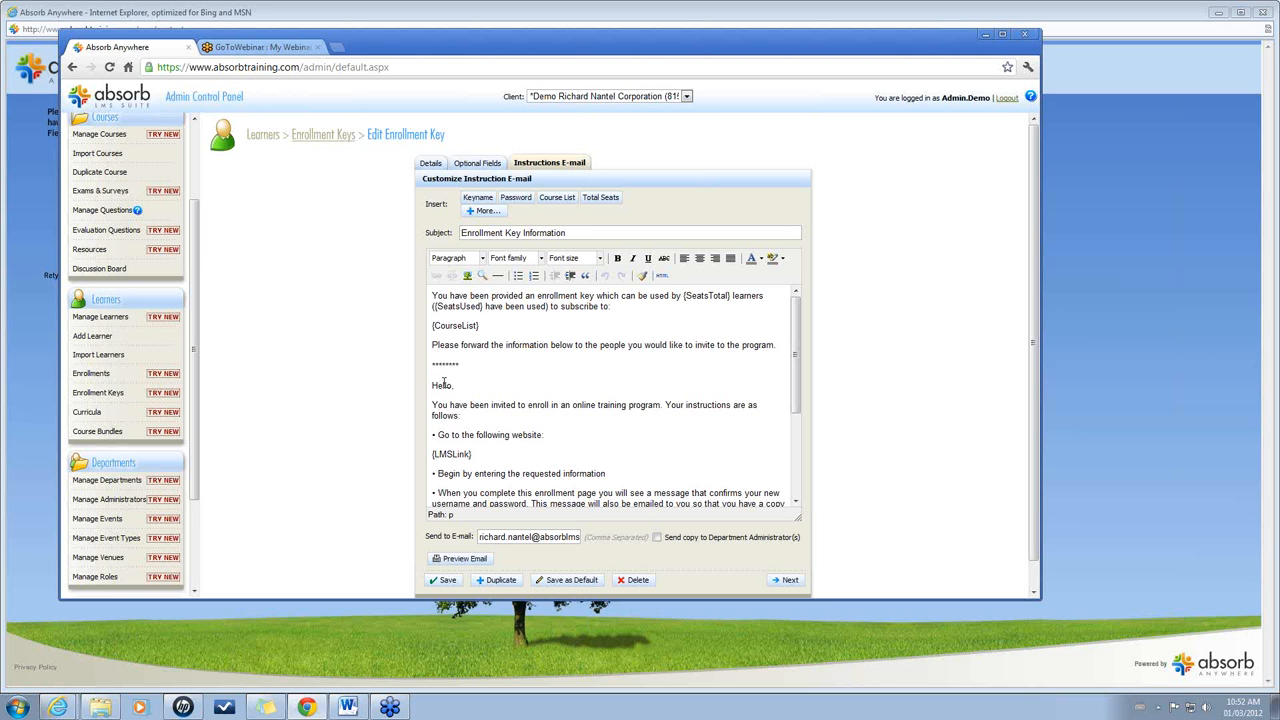
# Highlight the learner instructions in the e-mail body and show the key's optional registration fields.
pyautogui.moveTo(432, 386); pyautogui.dragTo(485, 460)
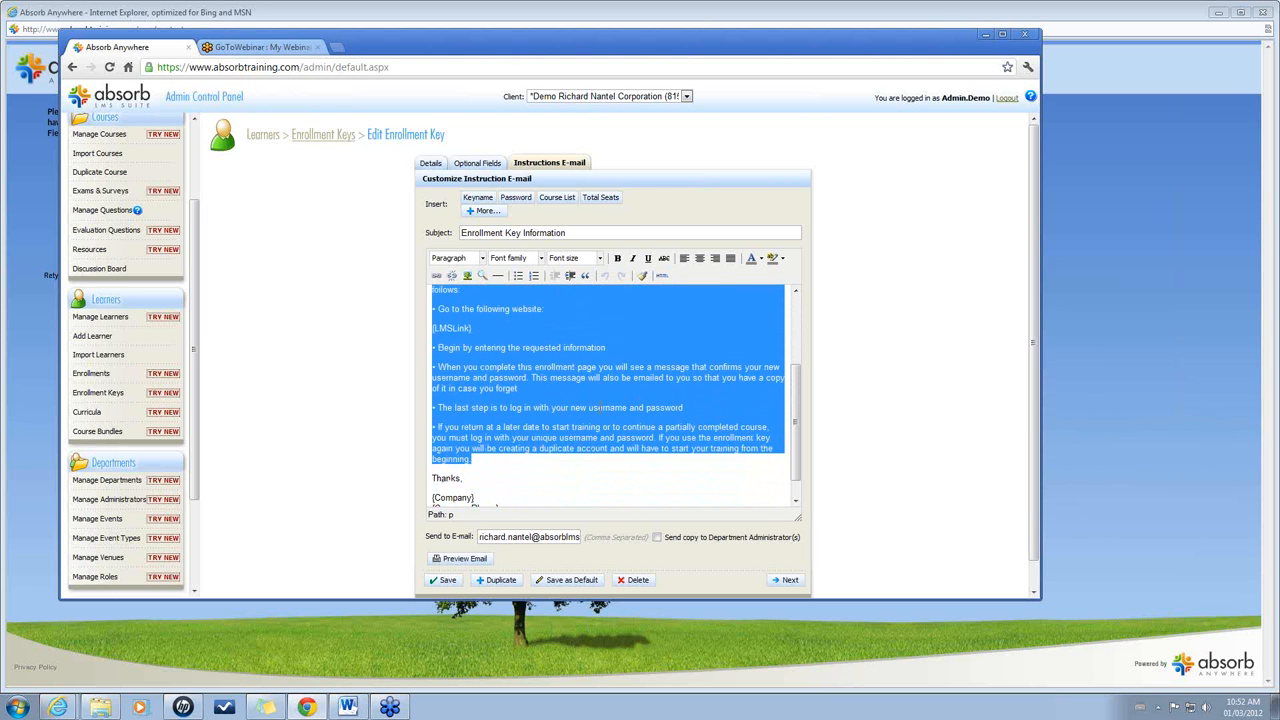
pyautogui.click(477, 170)
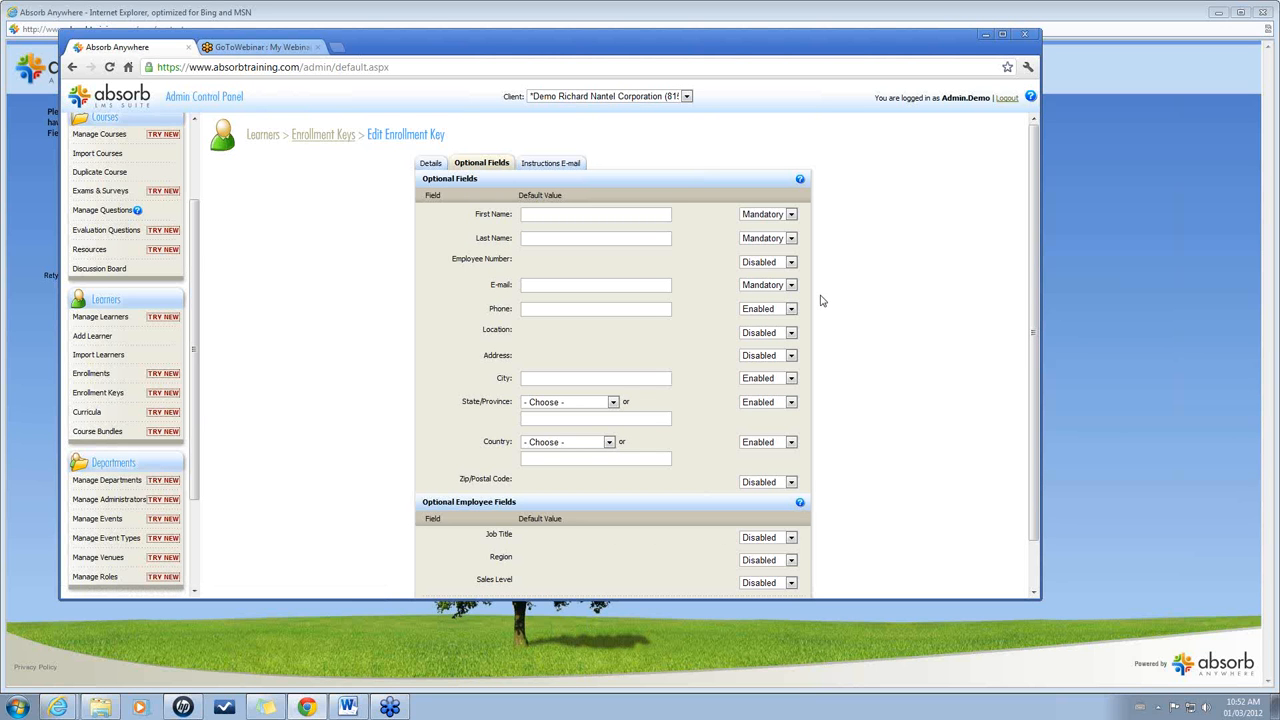
# Set the Phone registration field to Disabled and open the Courses Summary report.
pyautogui.click(791, 309)
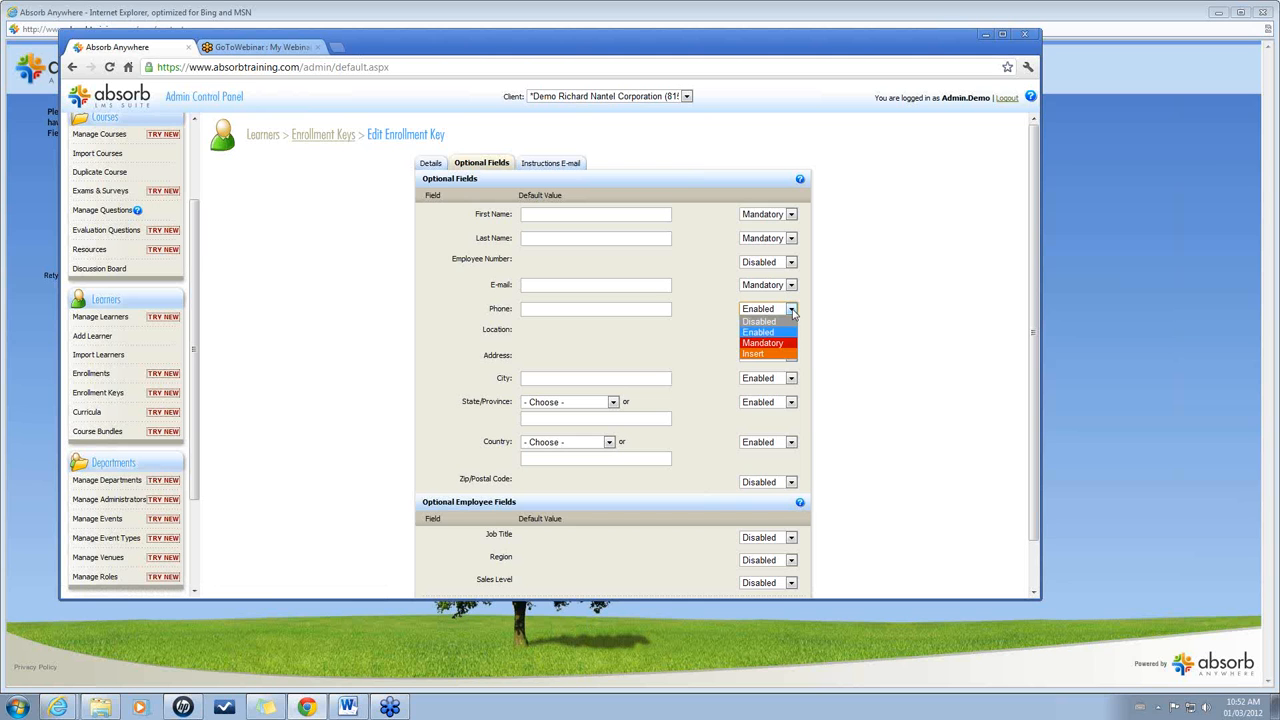
pyautogui.click(765, 330)
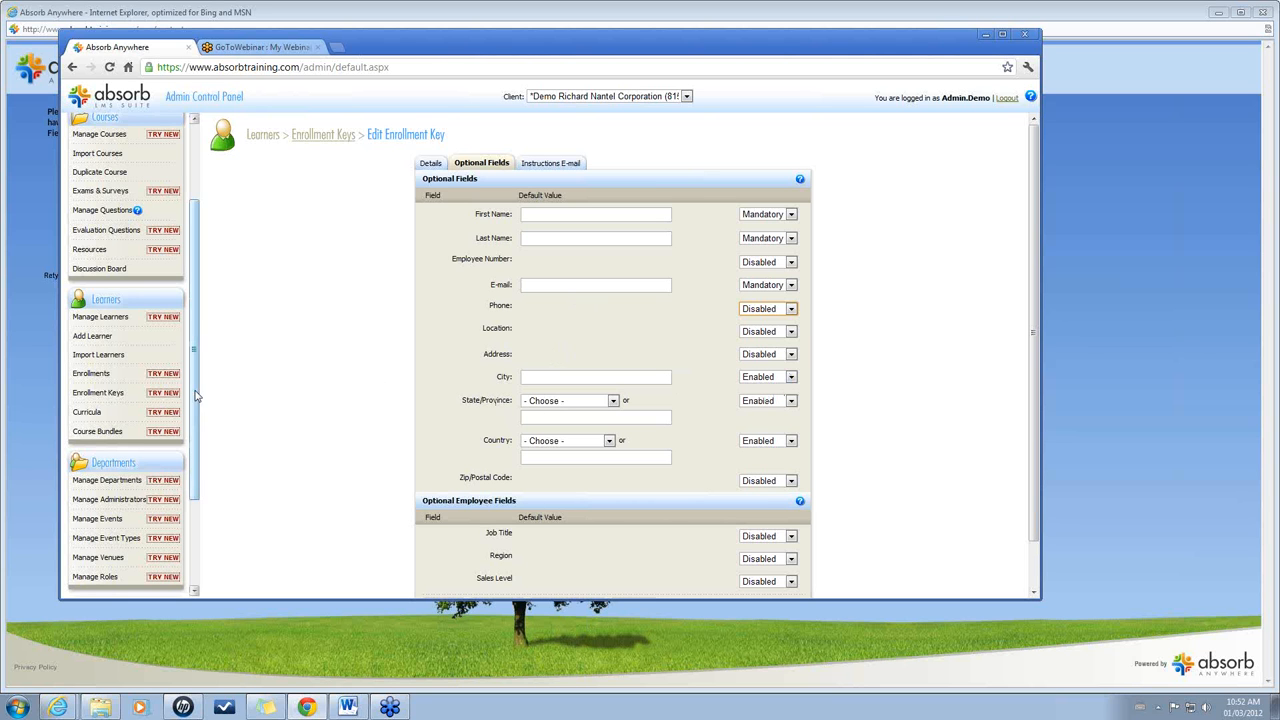
pyautogui.scroll(-3, 192, 470)
pyautogui.click(110, 538)
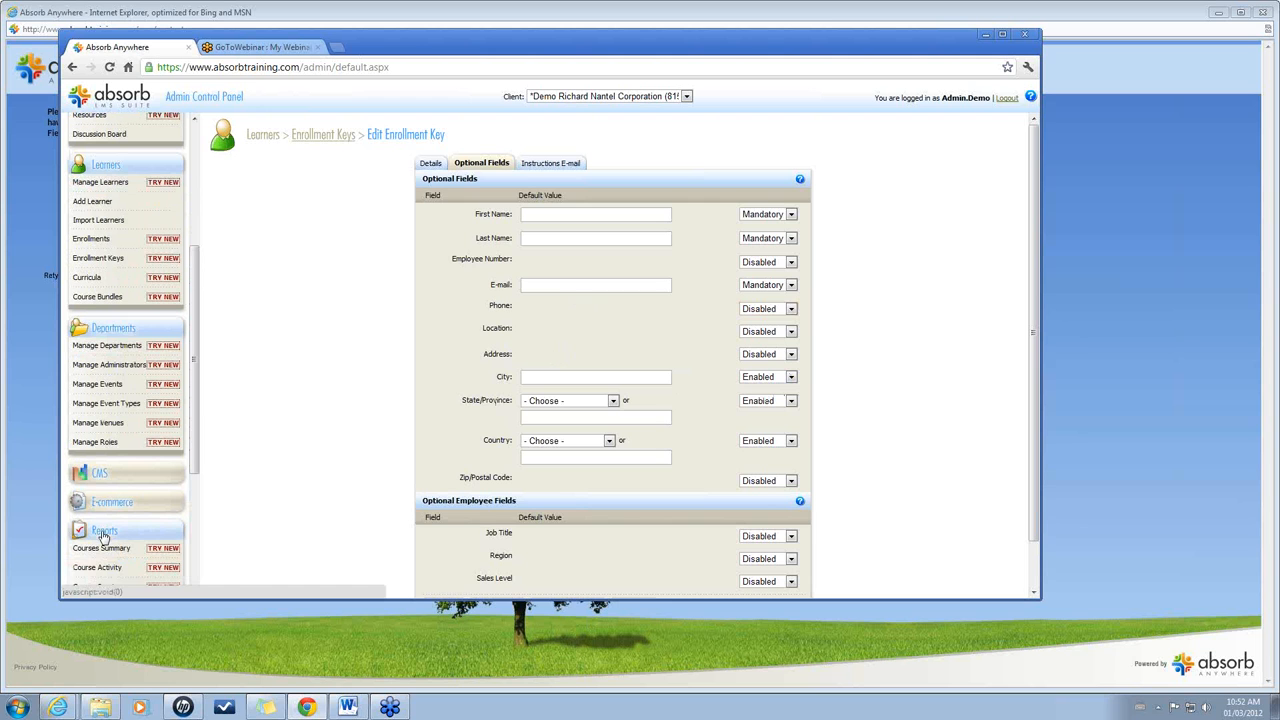
pyautogui.click(167, 550)
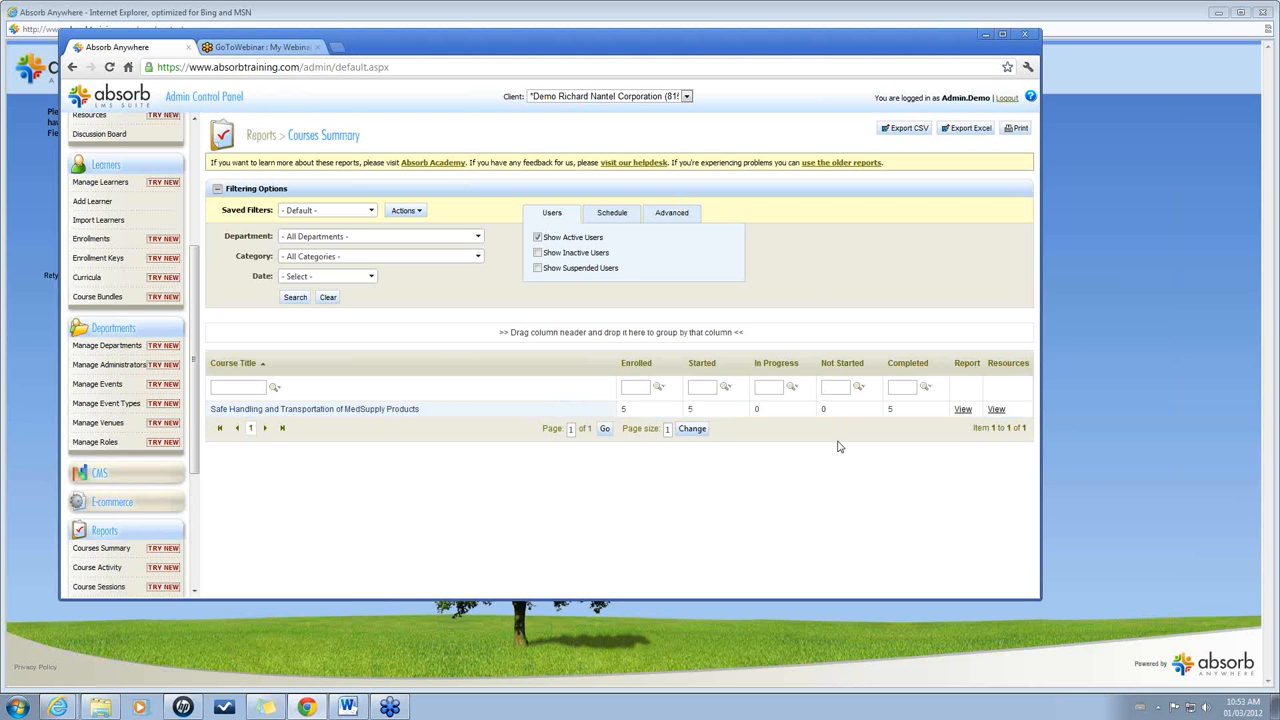
# Open the MedSupply course's Course Activity report from the Courses Summary list.
pyautogui.click(963, 410)
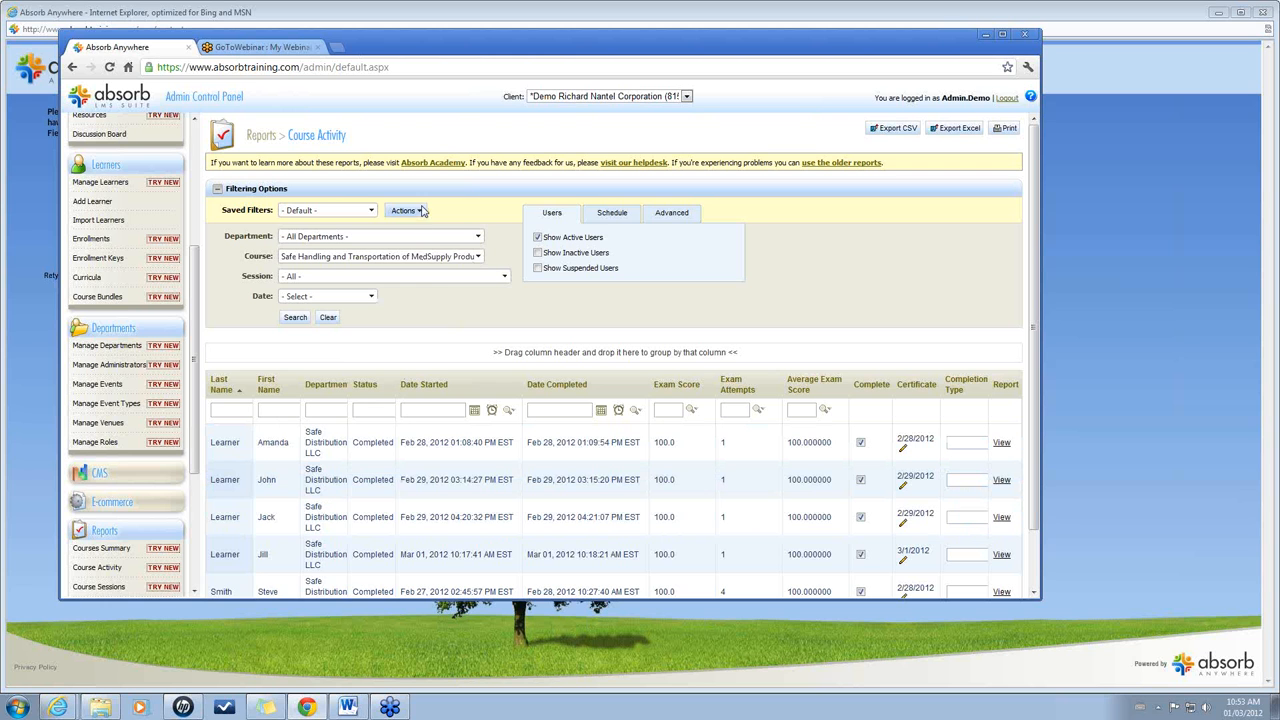
# Glance at the saved-filter actions and Saved Filters list, then show the report's Schedule options.
pyautogui.click(420, 212)
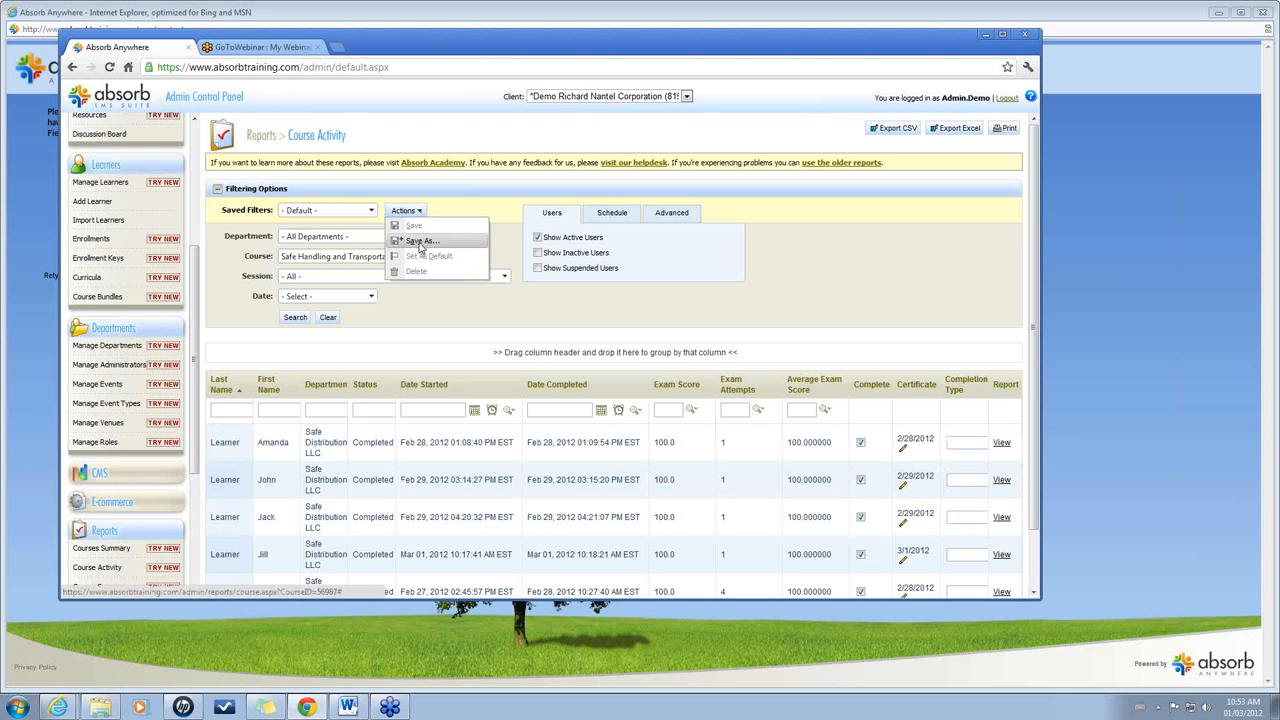
pyautogui.click(456, 322)
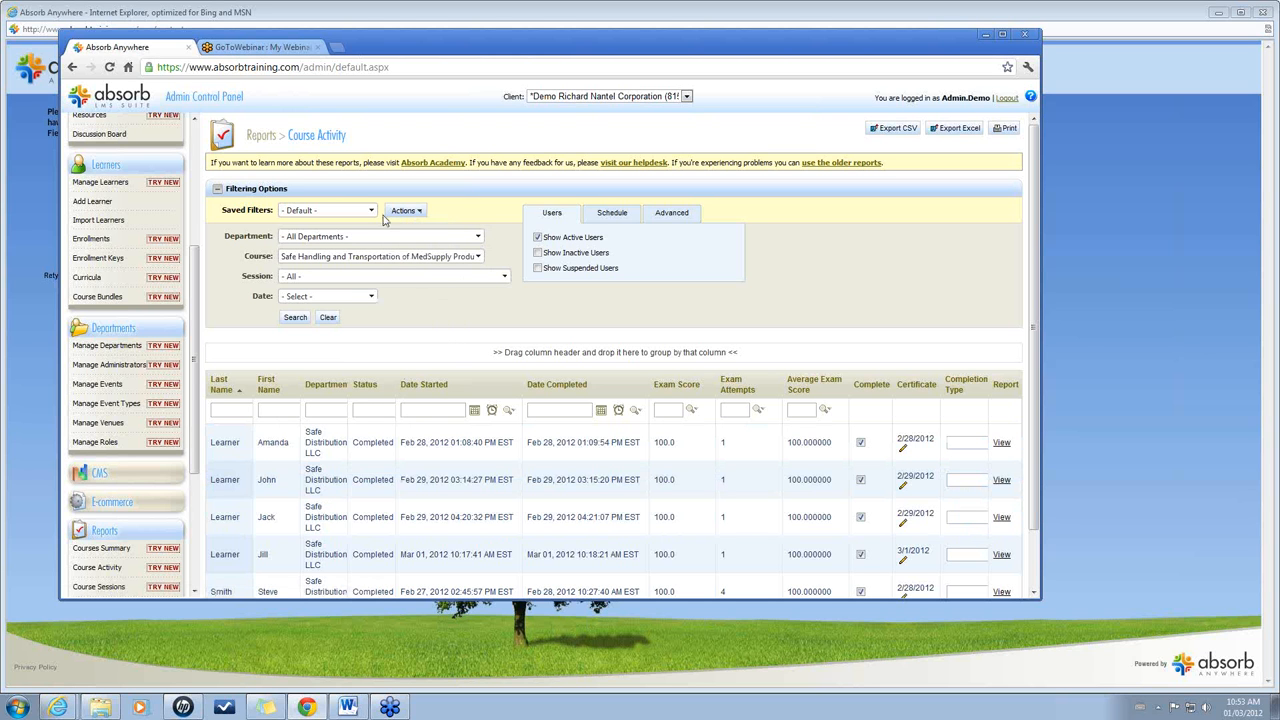
pyautogui.click(334, 211)
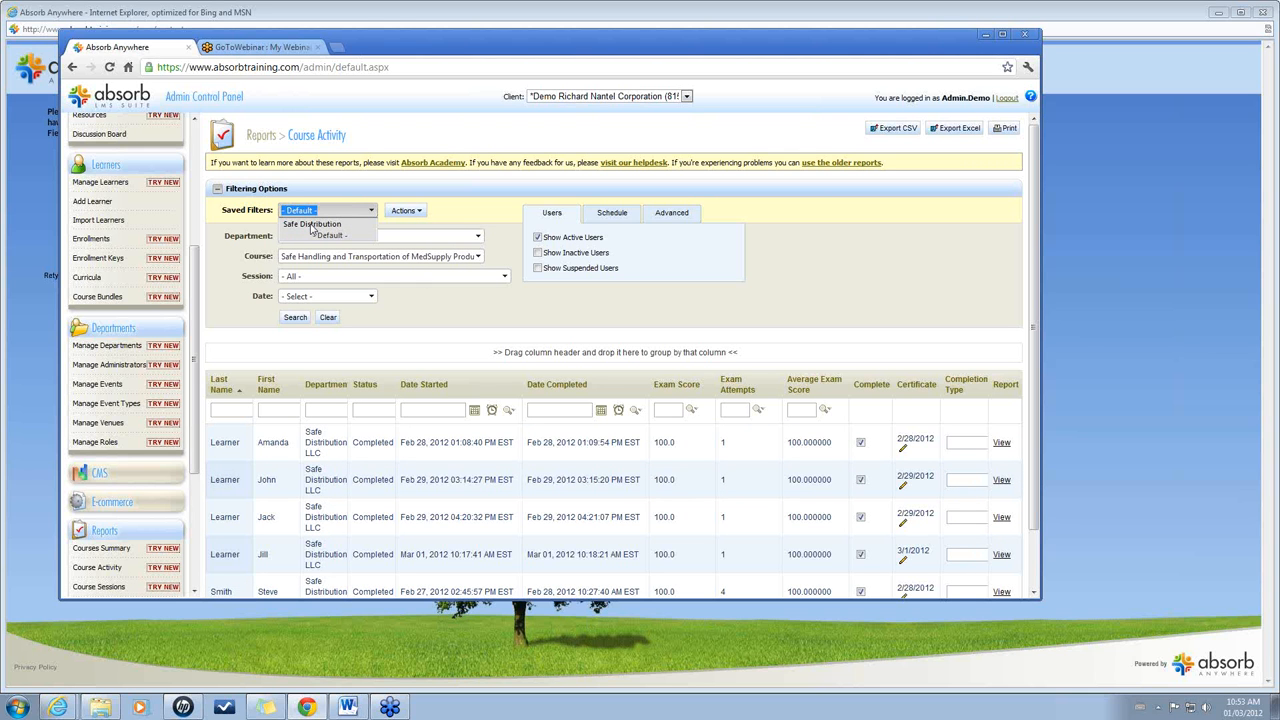
pyautogui.click(464, 320)
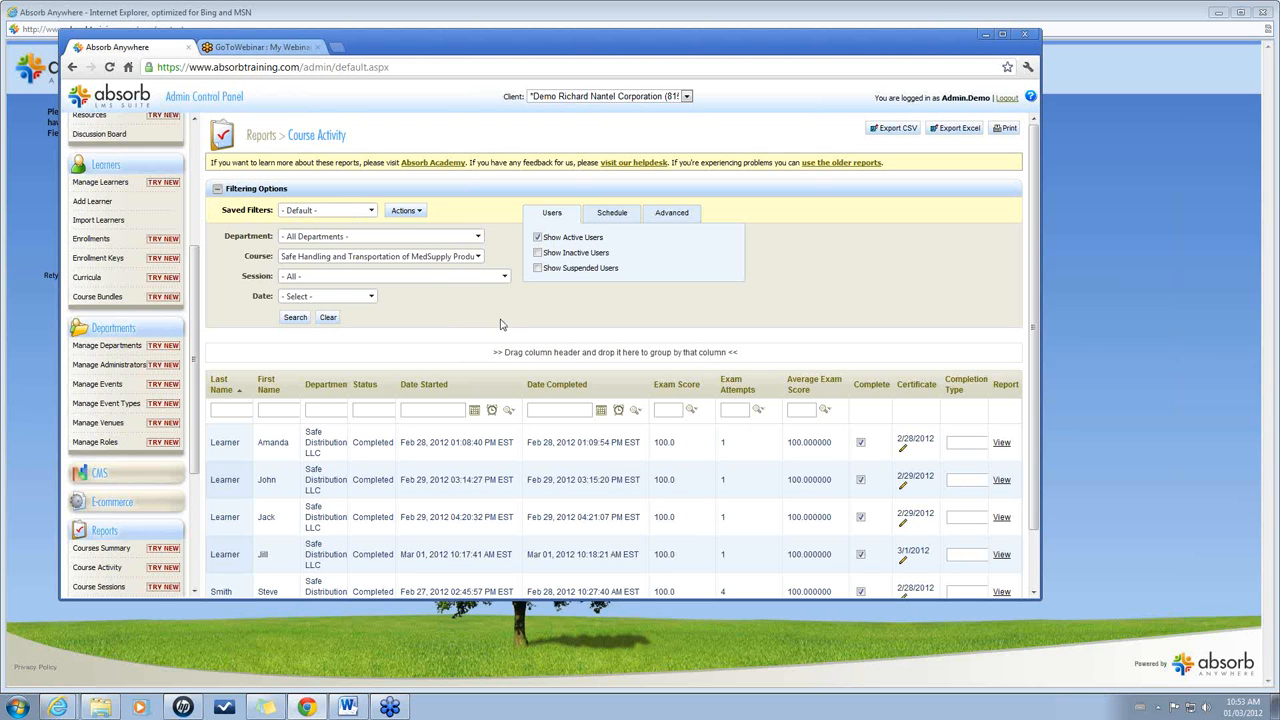
pyautogui.click(613, 214)
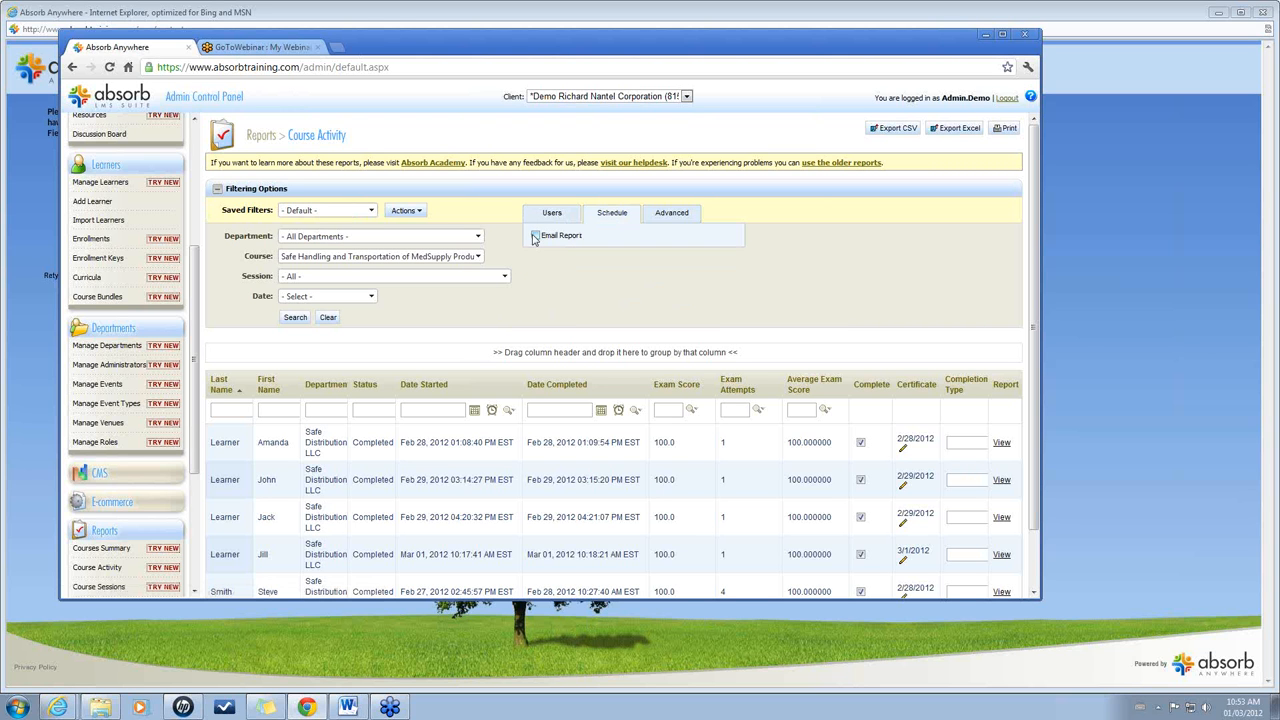
# Schedule the report e-mail weekly on Monday as Excel, then switch to the enrollment document.
pyautogui.click(535, 236)
pyautogui.click(628, 254)
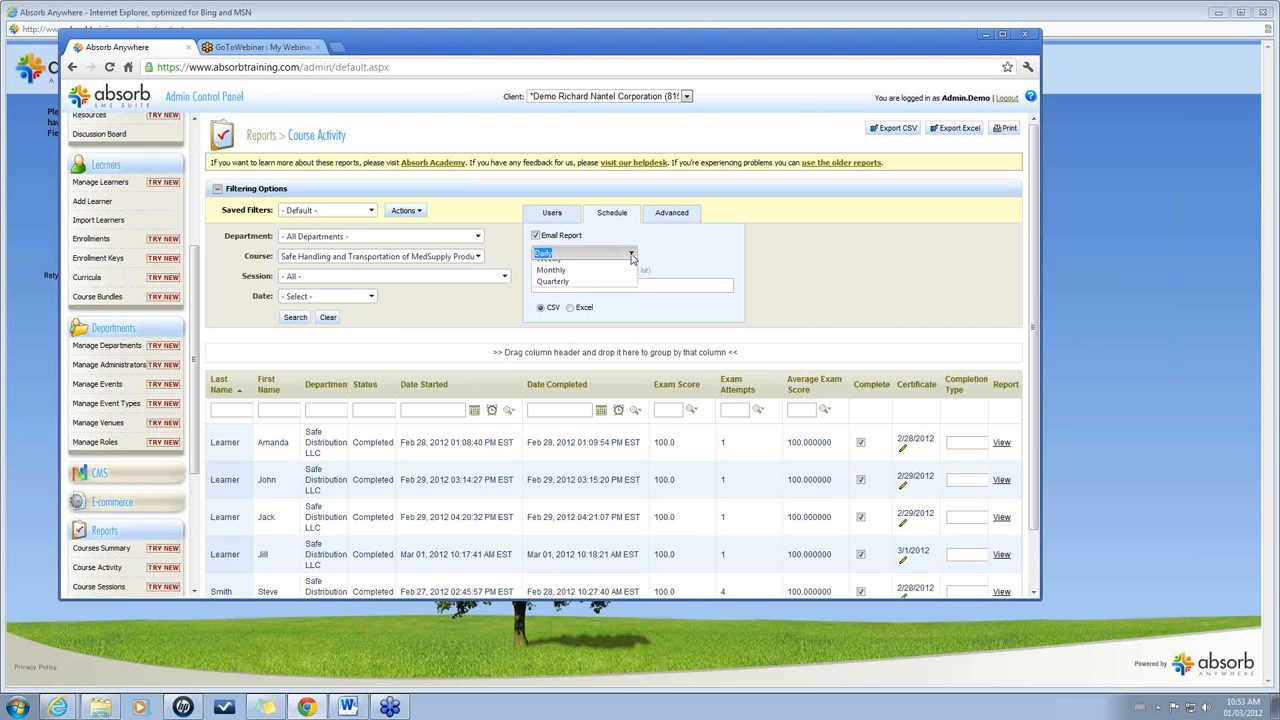
pyautogui.click(578, 289)
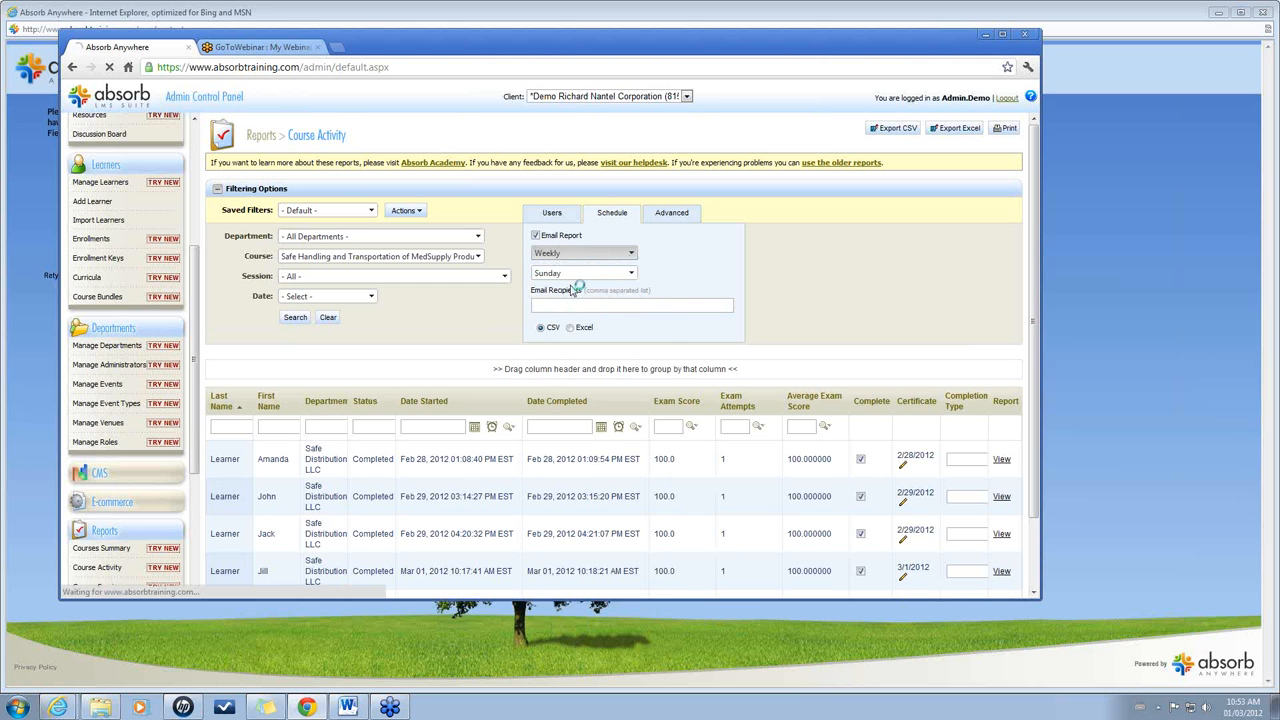
pyautogui.click(628, 273)
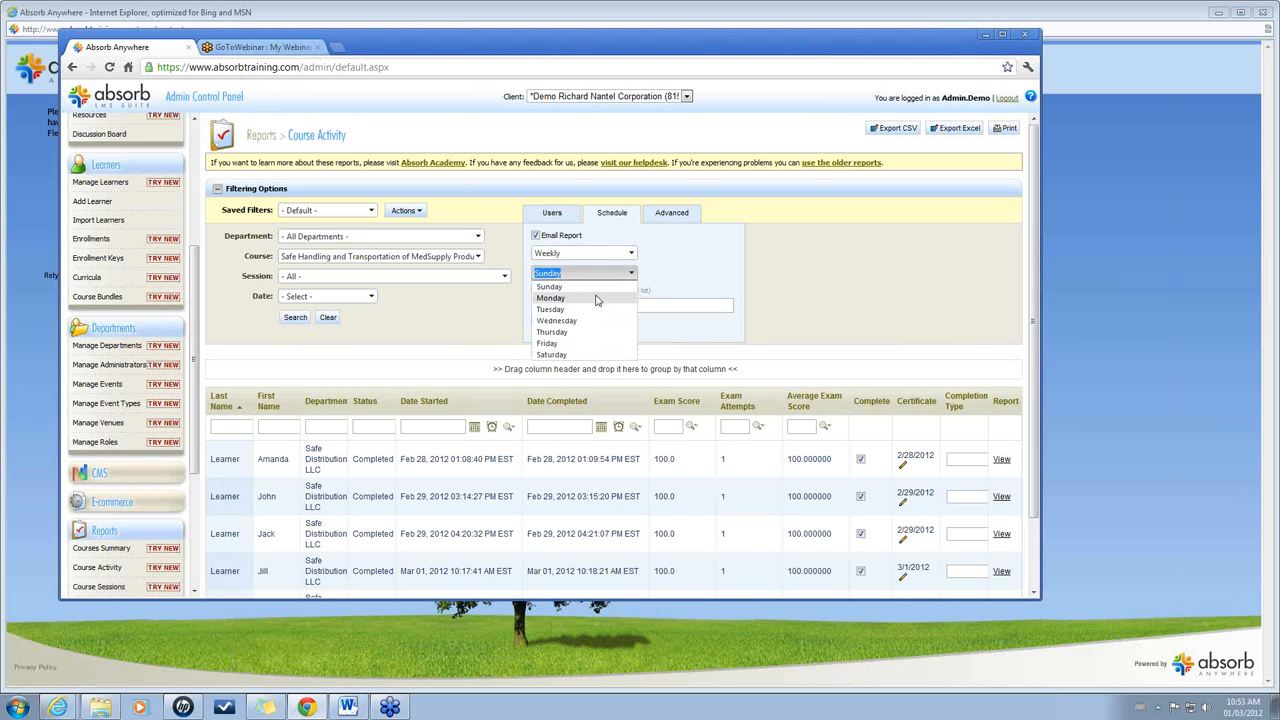
pyautogui.click(596, 299)
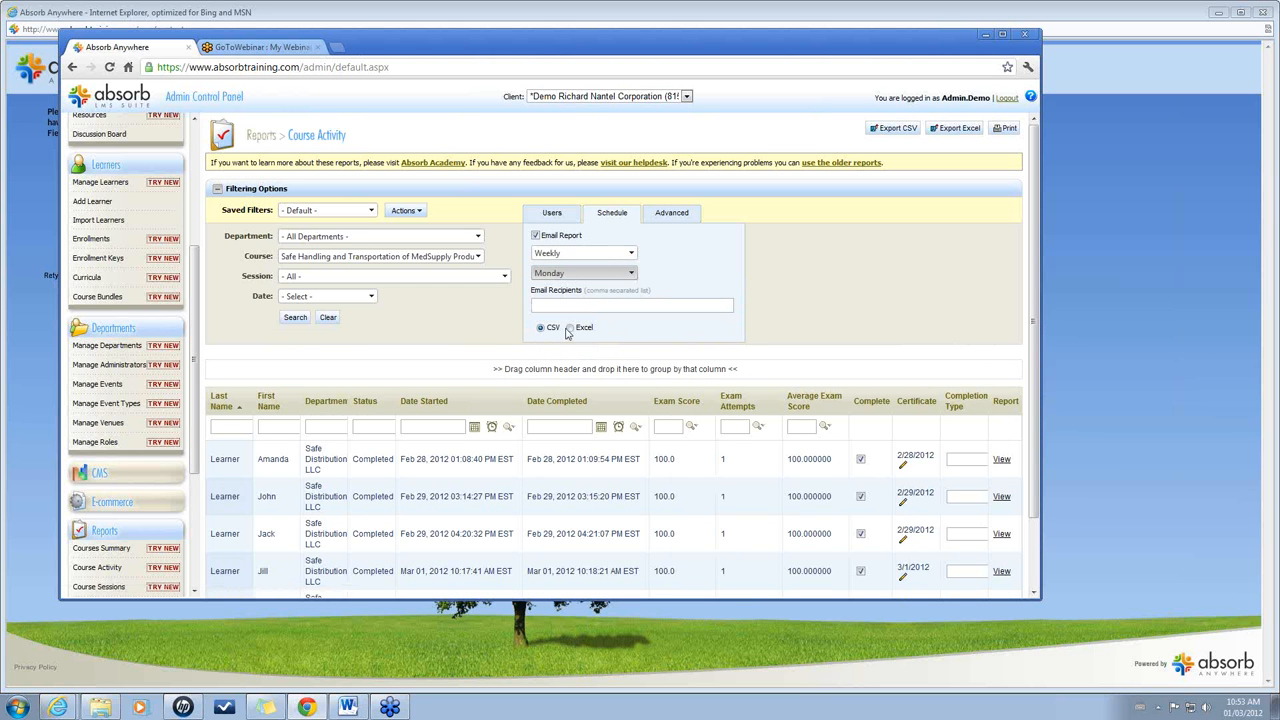
pyautogui.click(570, 329)
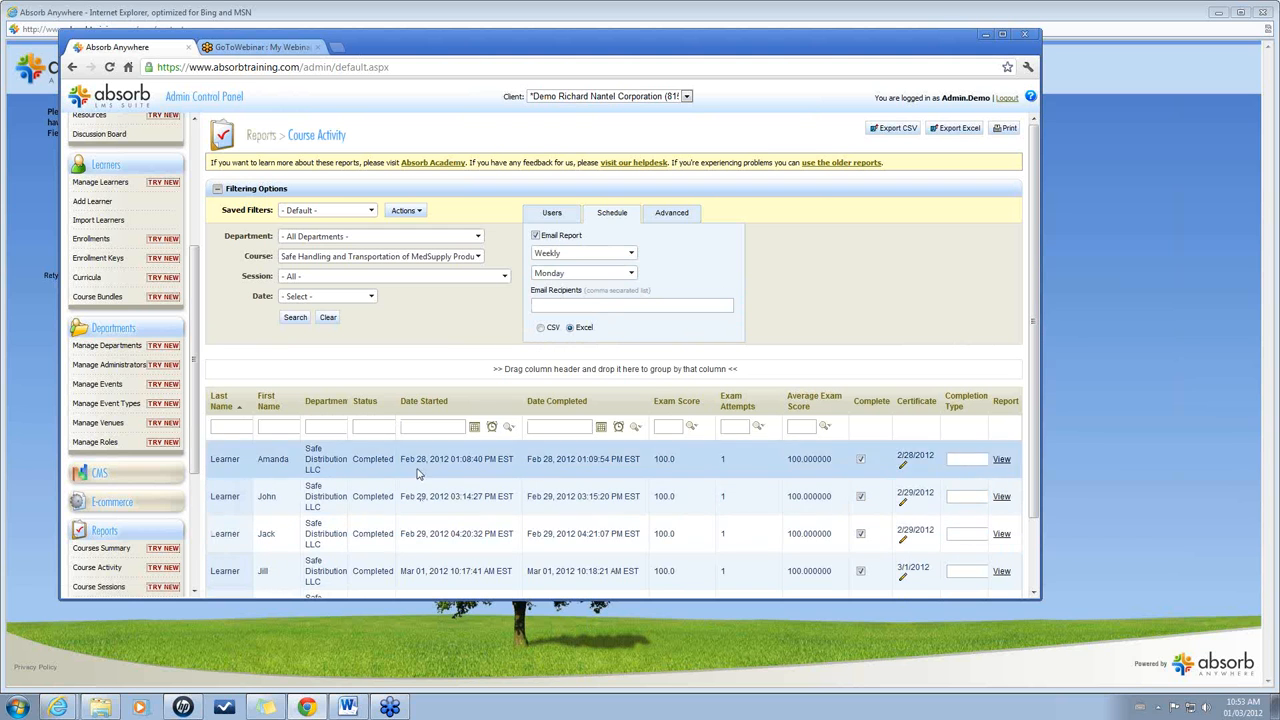
pyautogui.click(556, 304)
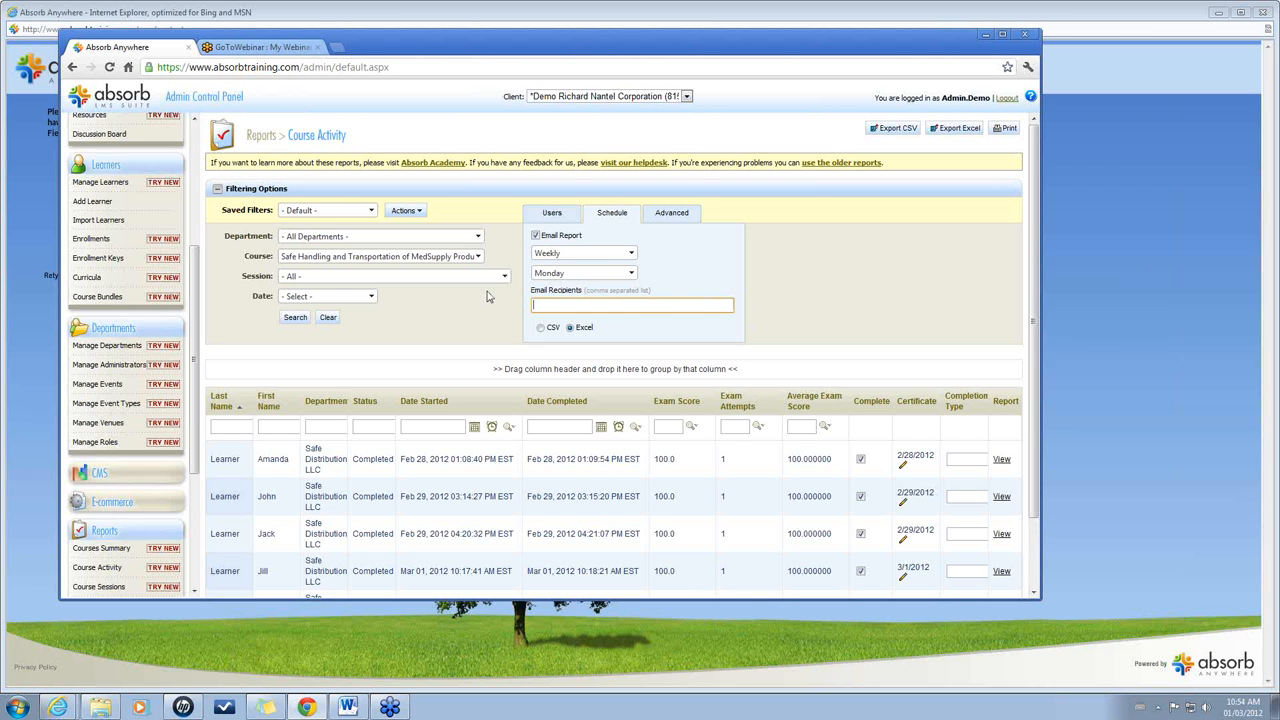
pyautogui.click(348, 707)
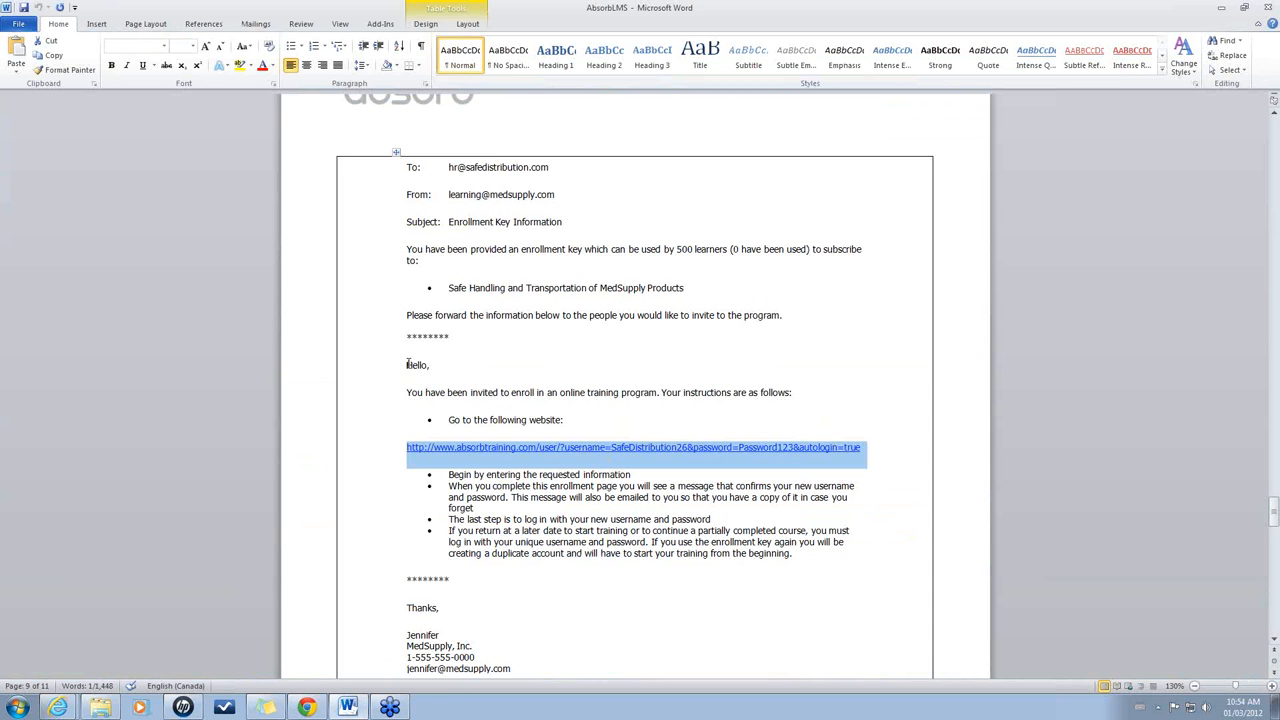
# Select the invitation text from Hello to the last bullet and return to the profile form.
pyautogui.moveTo(408, 364); pyautogui.dragTo(812, 556)
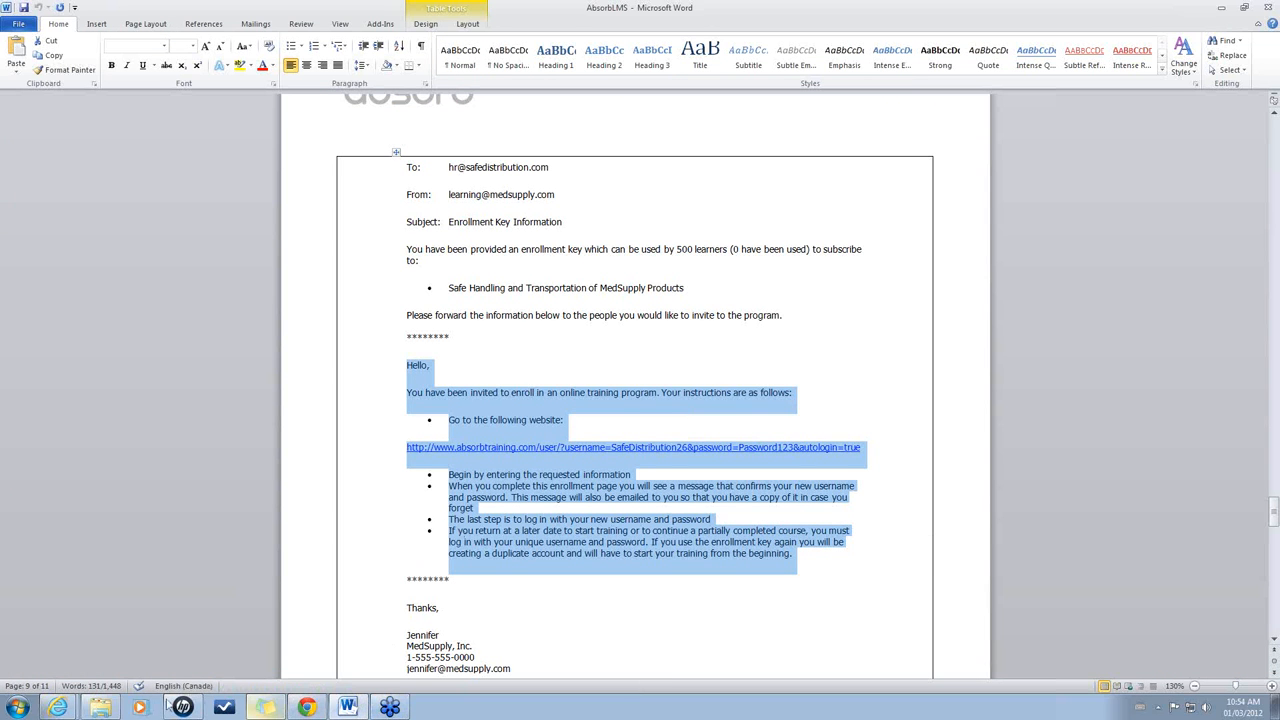
pyautogui.click(59, 707)
pyautogui.click(83, 676)
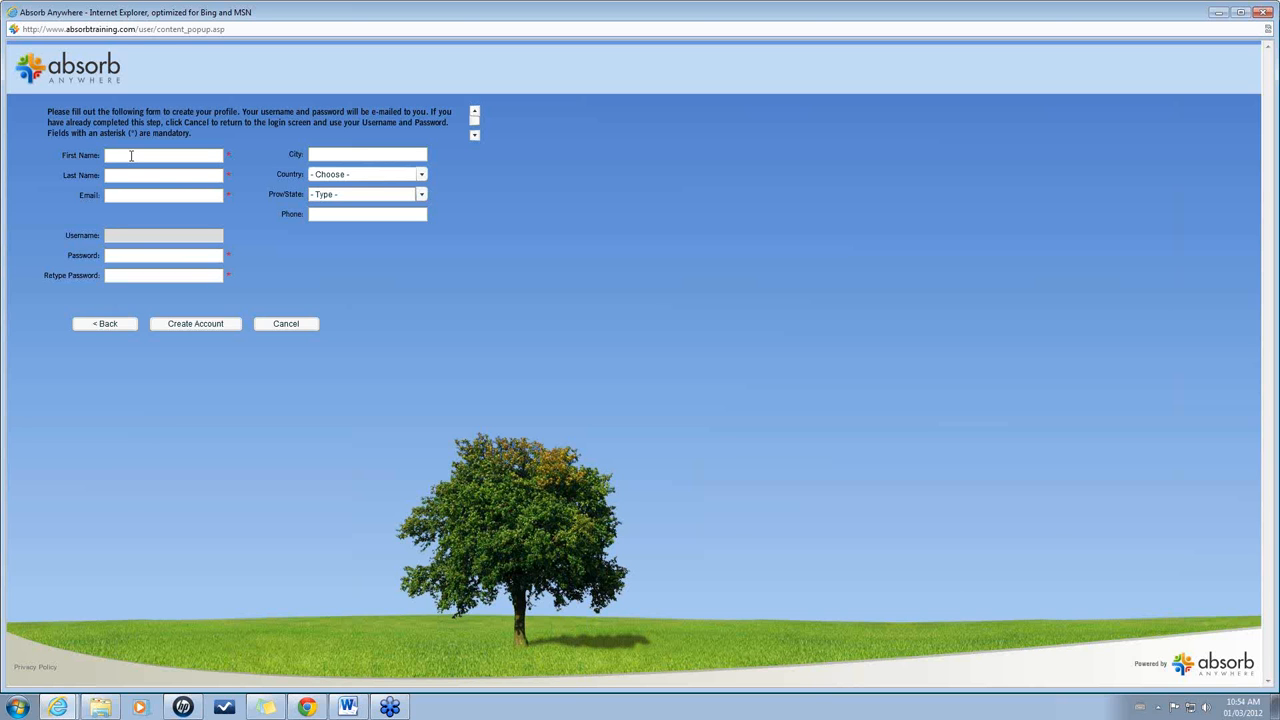
# Enter the learner's first name, last name and e-mail, then create the account and confirm.
pyautogui.write('Jane')
pyautogui.click(126, 176)
pyautogui.write('Learner')
pyautogui.click(141, 195)
pyautogui.click(205, 326)
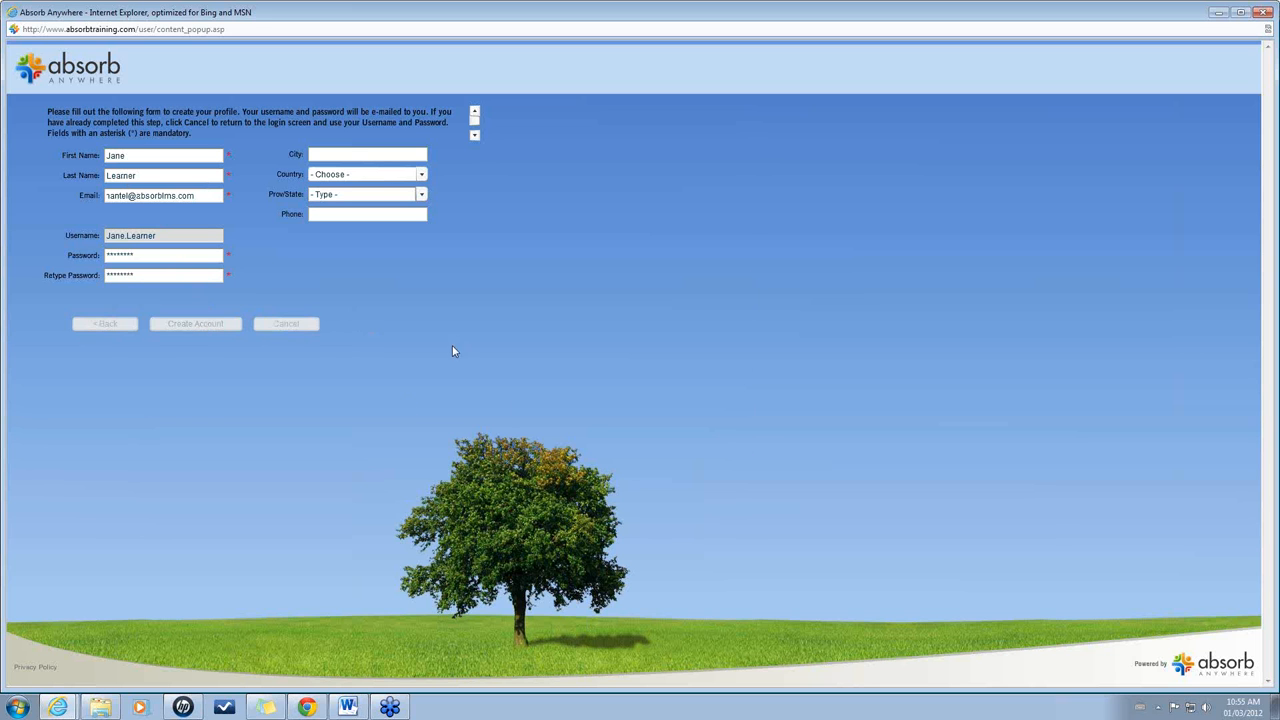
pyautogui.click(627, 418)
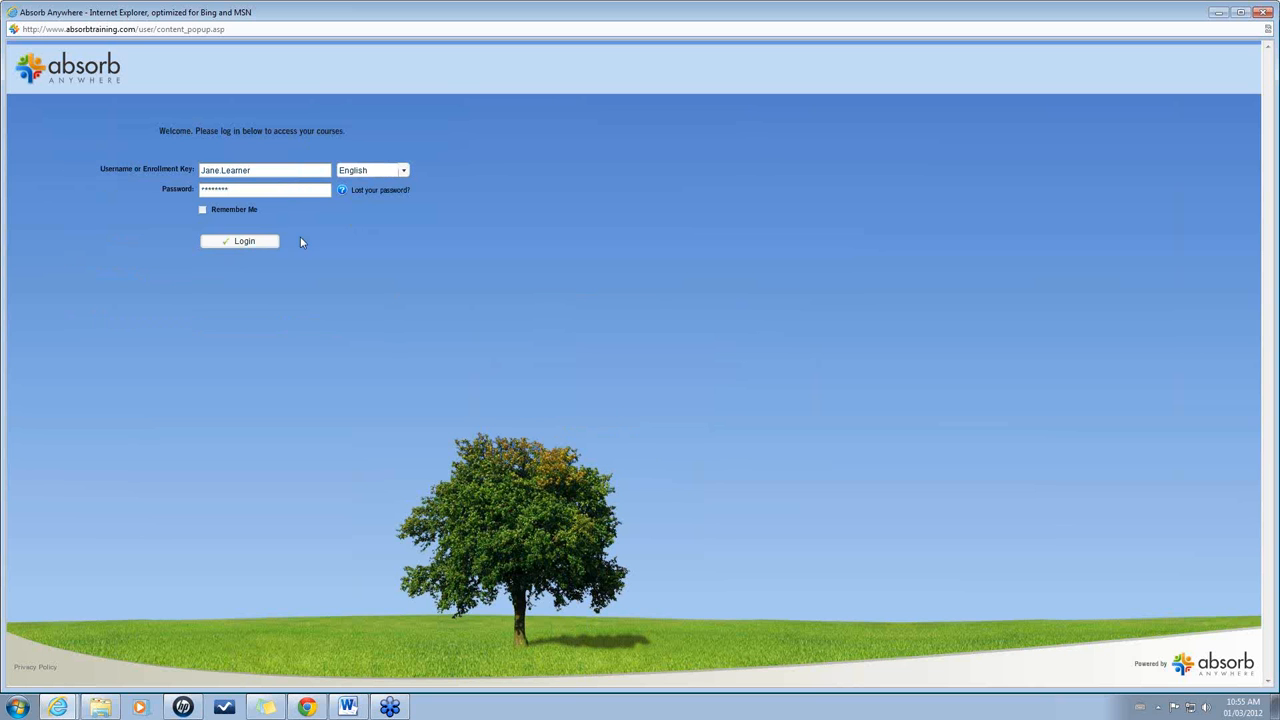
# Log in as the learner, open the MedSupply course from messages and start Video overview.
pyautogui.click(245, 241)
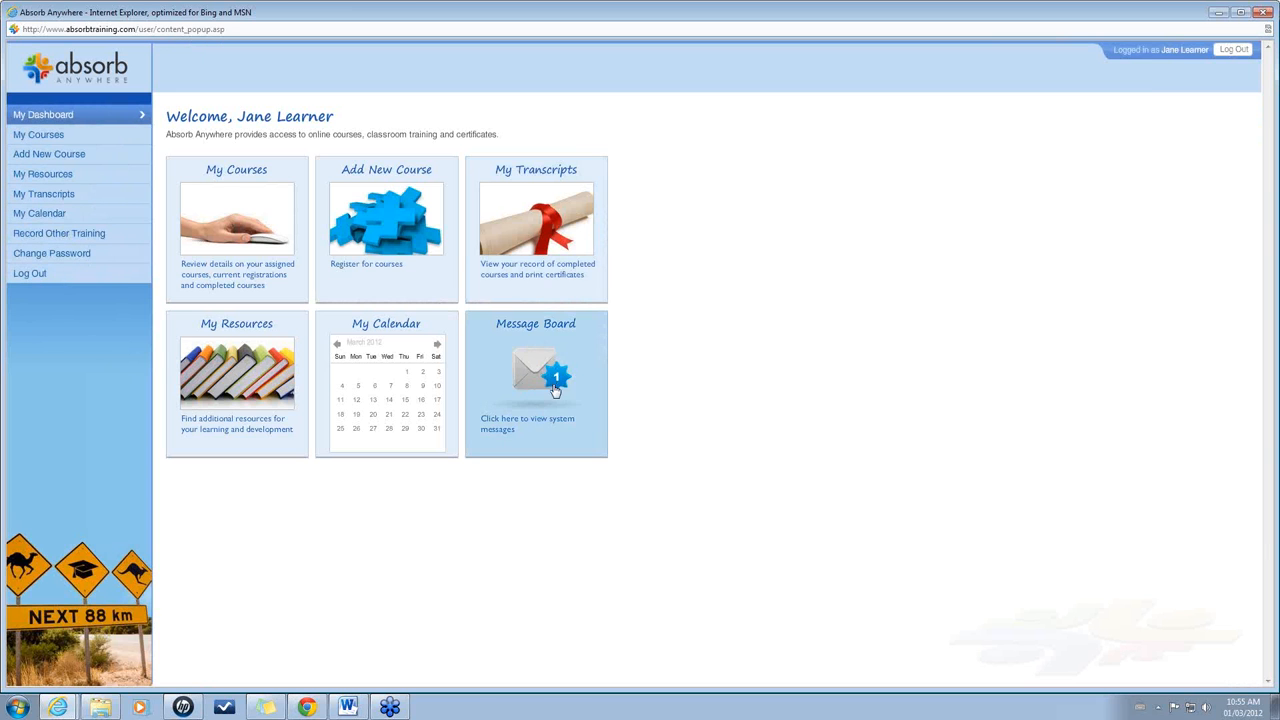
pyautogui.click(557, 385)
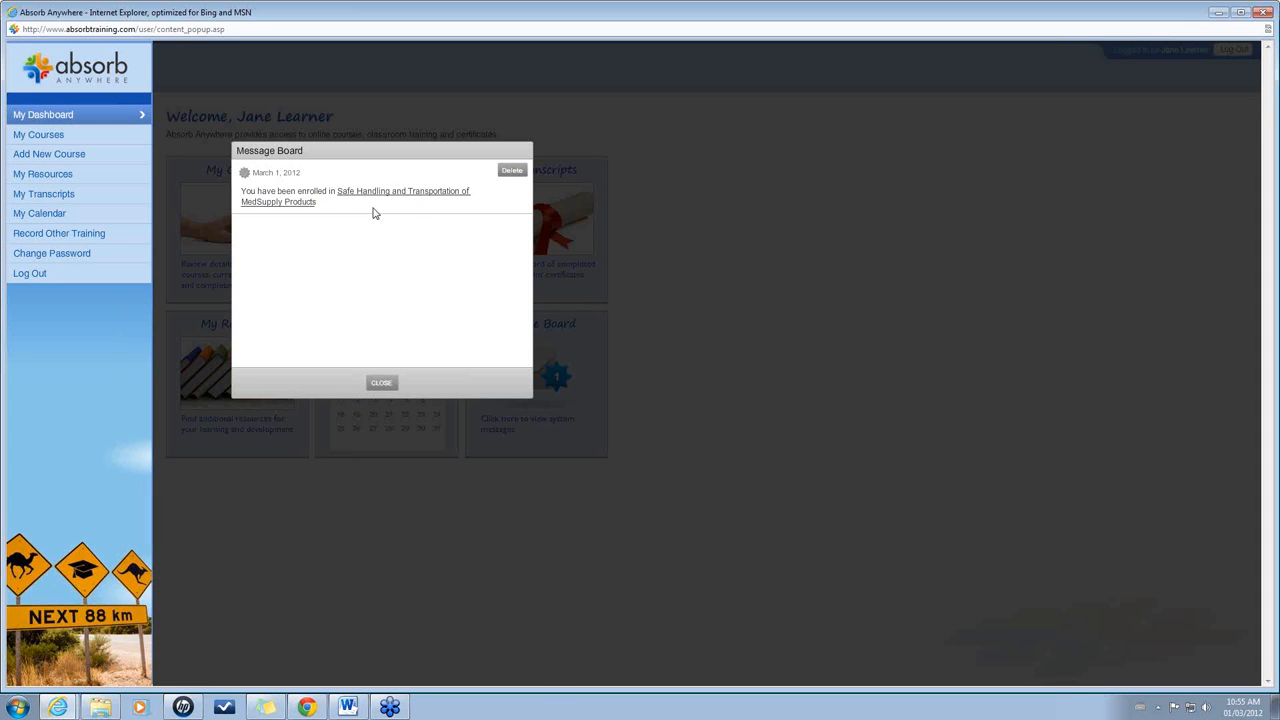
pyautogui.click(403, 194)
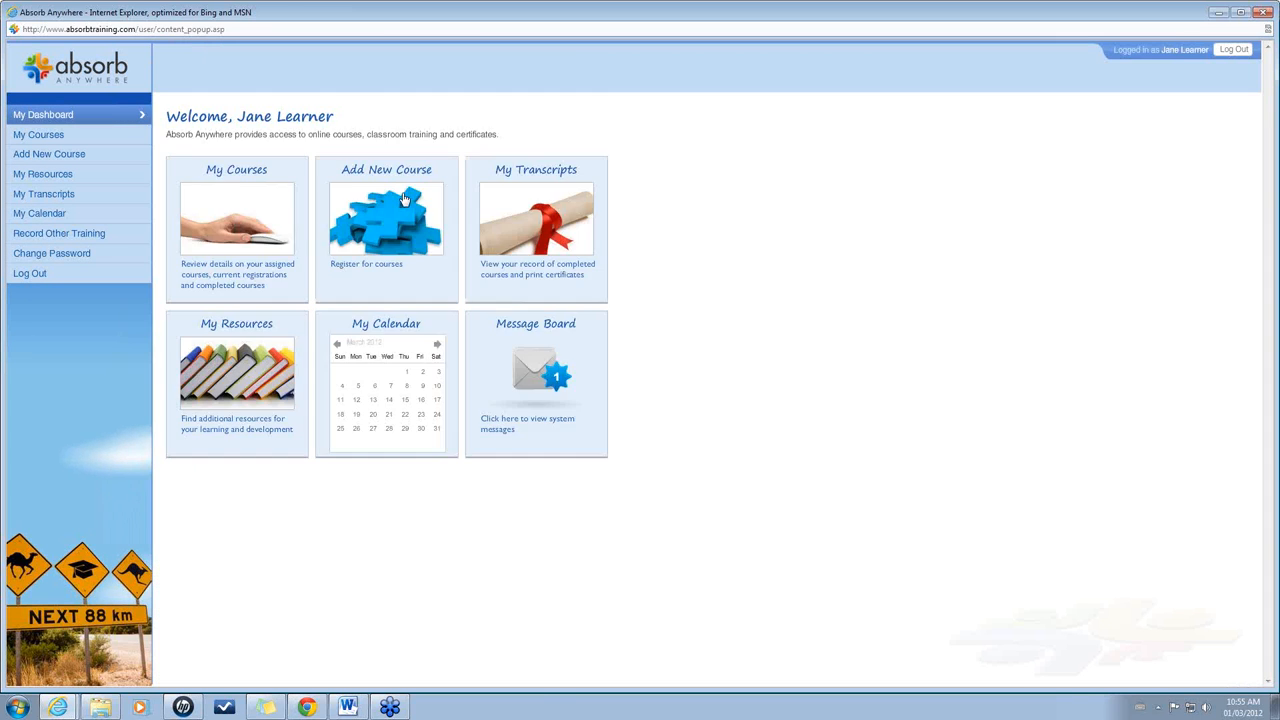
pyautogui.click(236, 238)
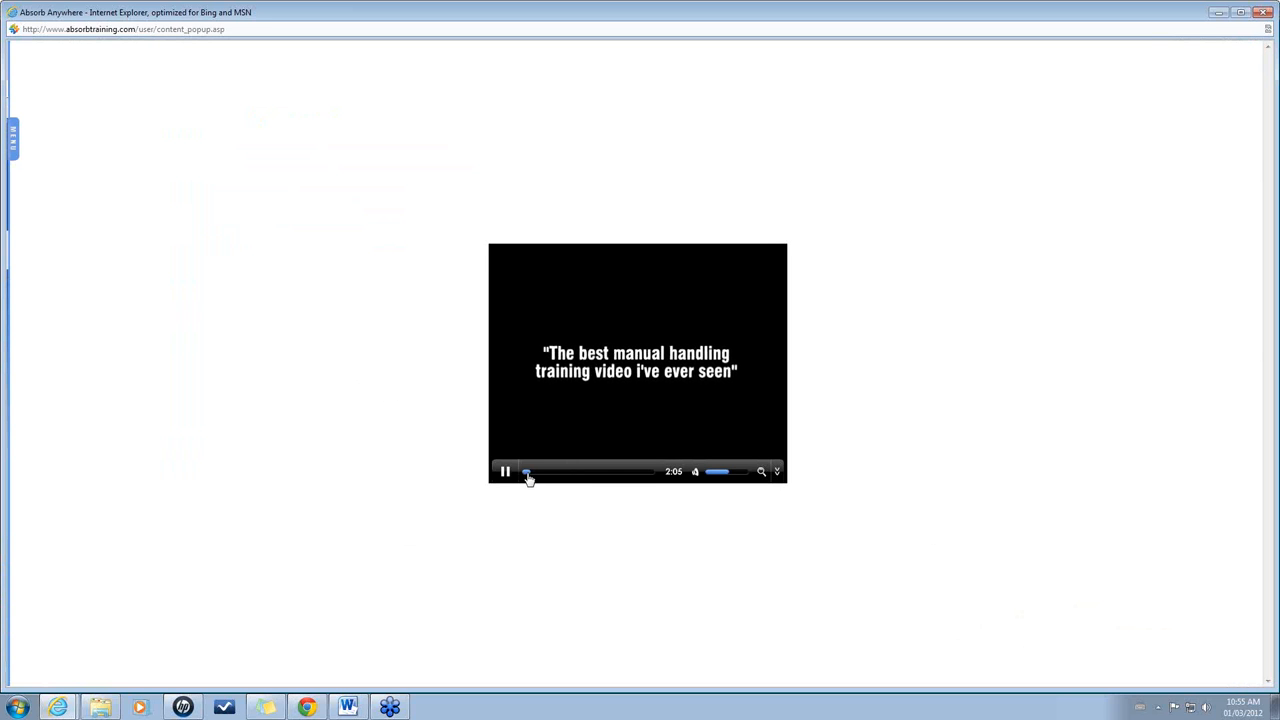
# Skip the overview video to its end and continue to the quiz lesson.
pyautogui.moveTo(528, 475); pyautogui.dragTo(647, 477)
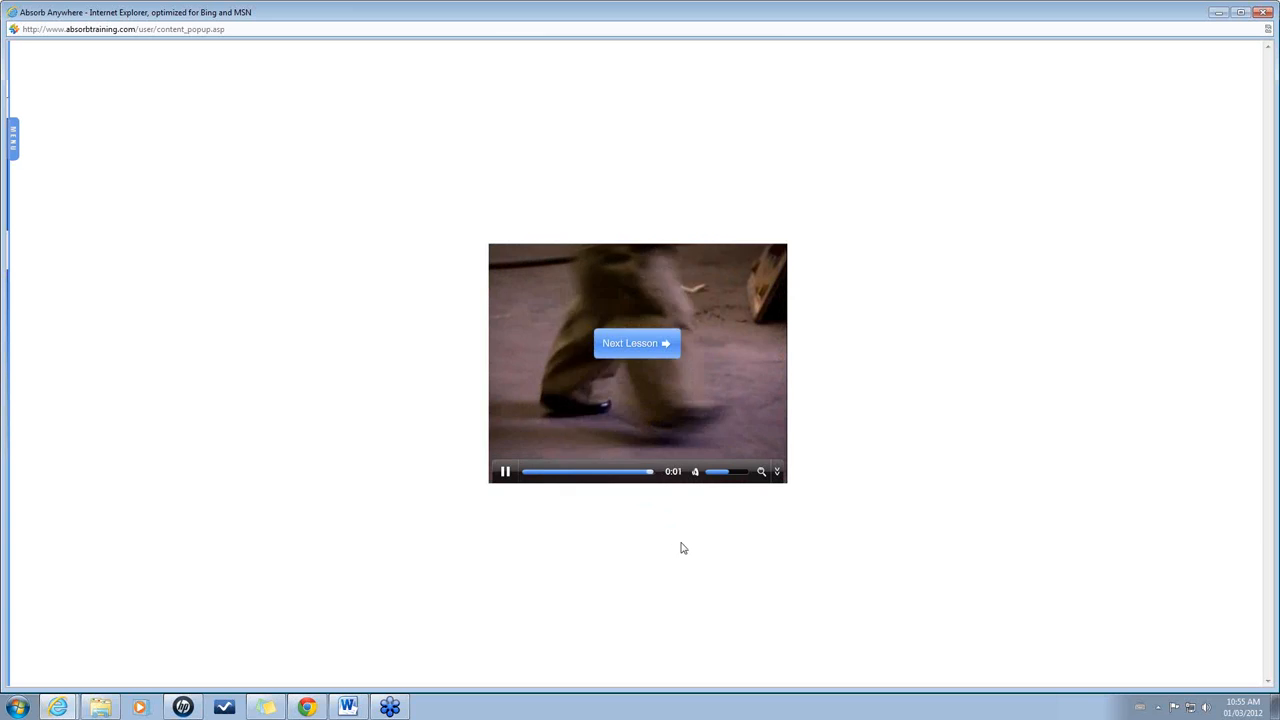
pyautogui.click(651, 351)
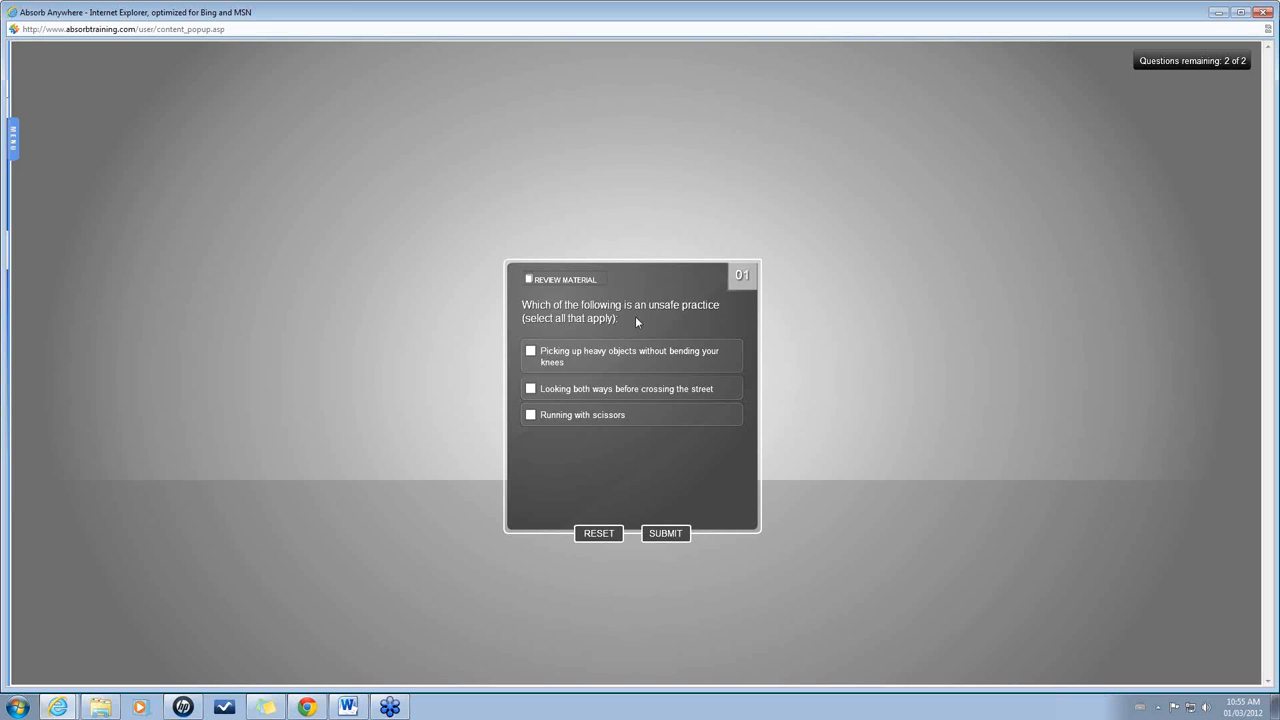
# Answer the quiz with Running with scissors and No, scoring 100% and completing the course.
pyautogui.click(530, 414)
pyautogui.click(664, 535)
pyautogui.click(738, 383)
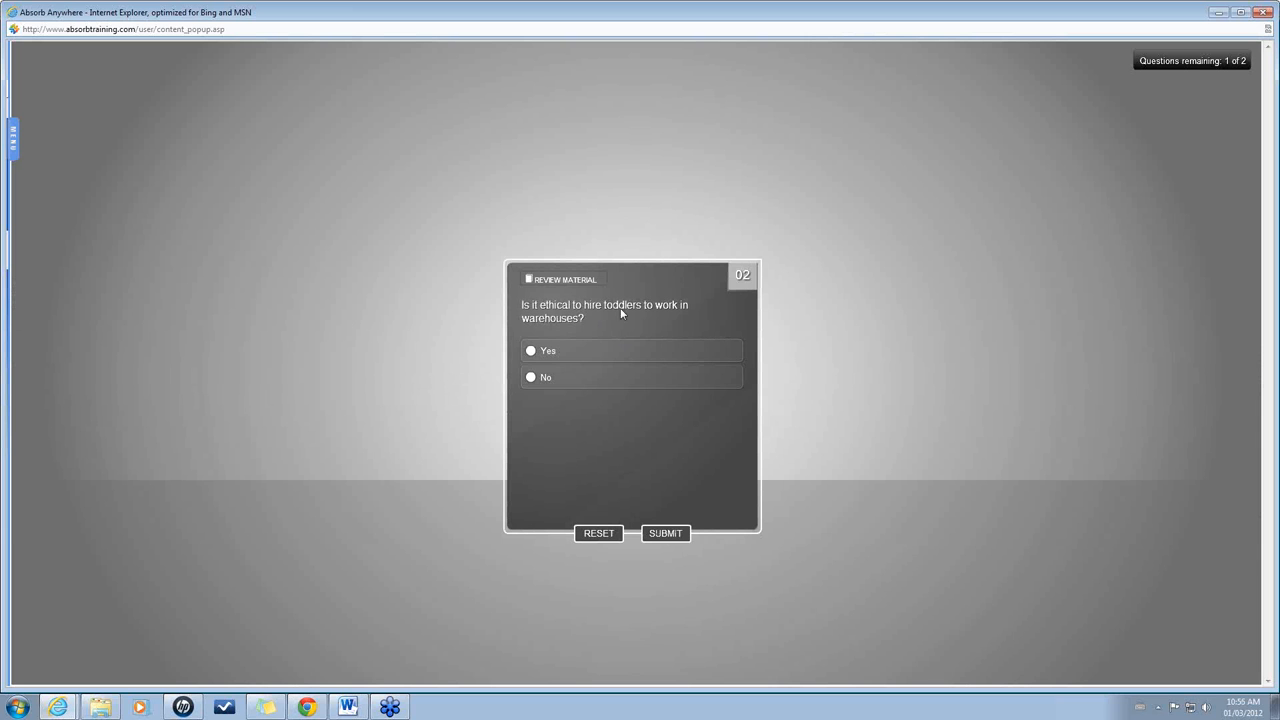
pyautogui.click(531, 377)
pyautogui.click(665, 533)
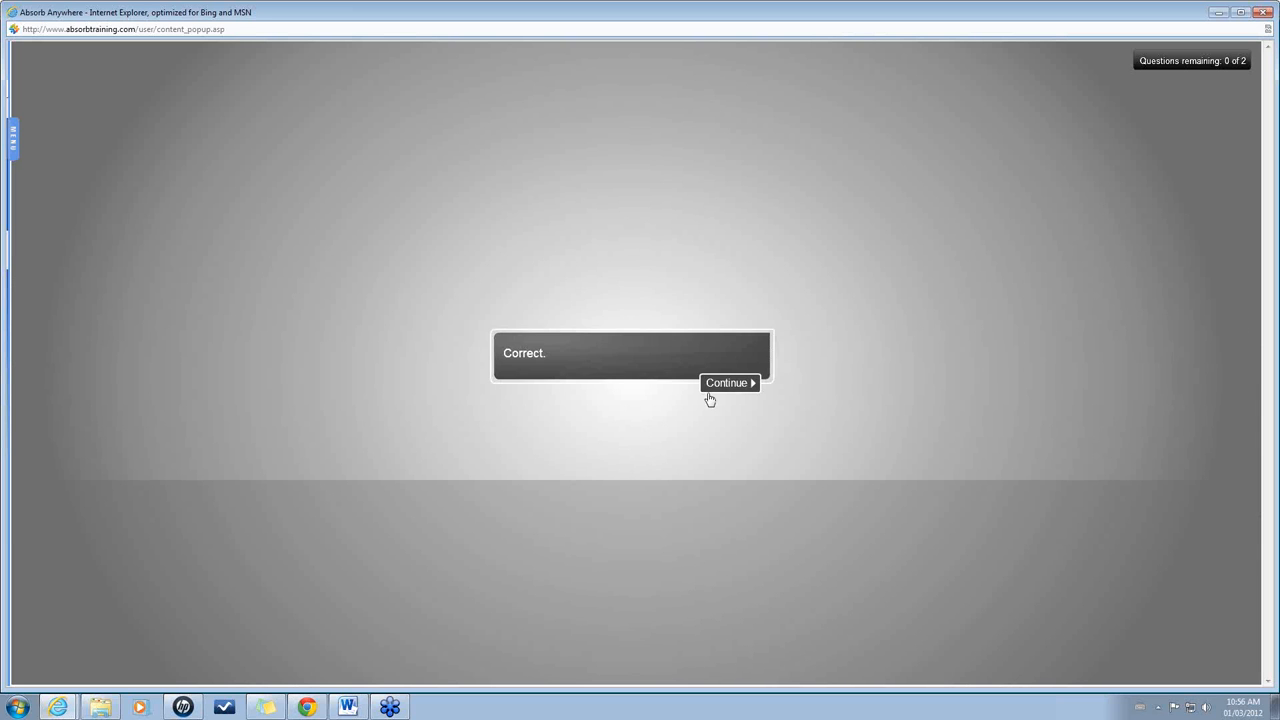
pyautogui.click(732, 386)
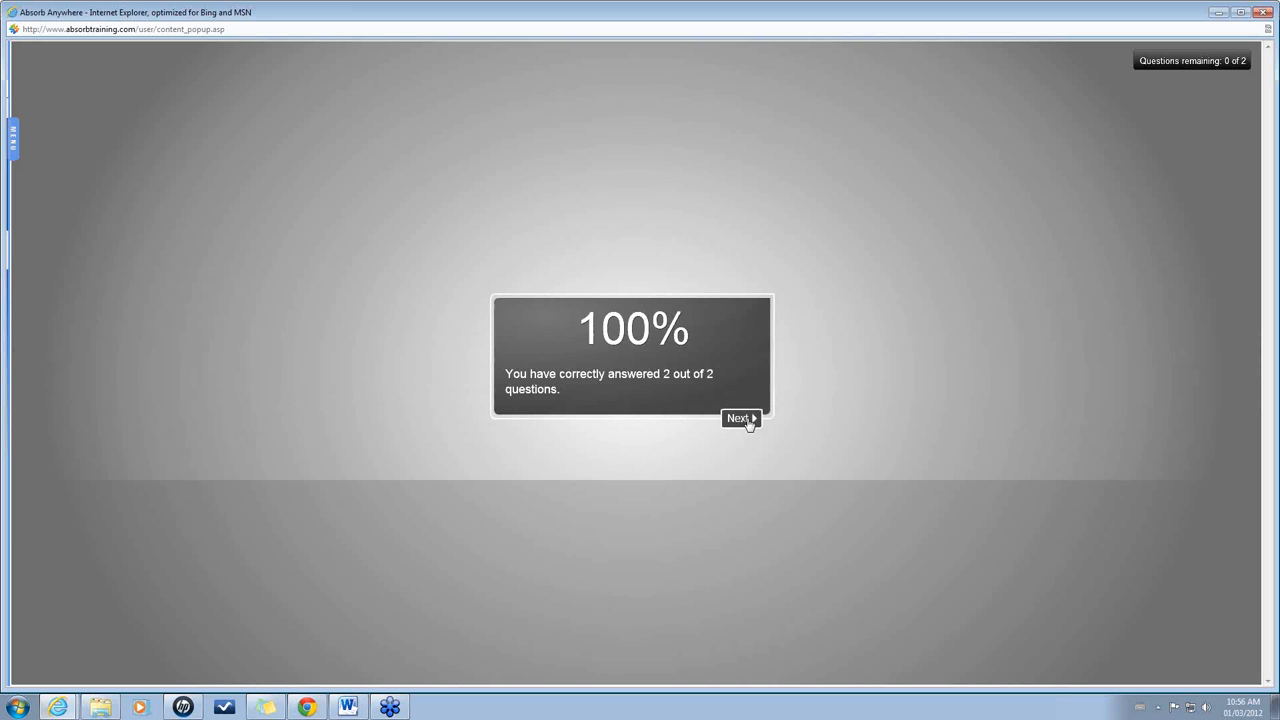
pyautogui.click(748, 420)
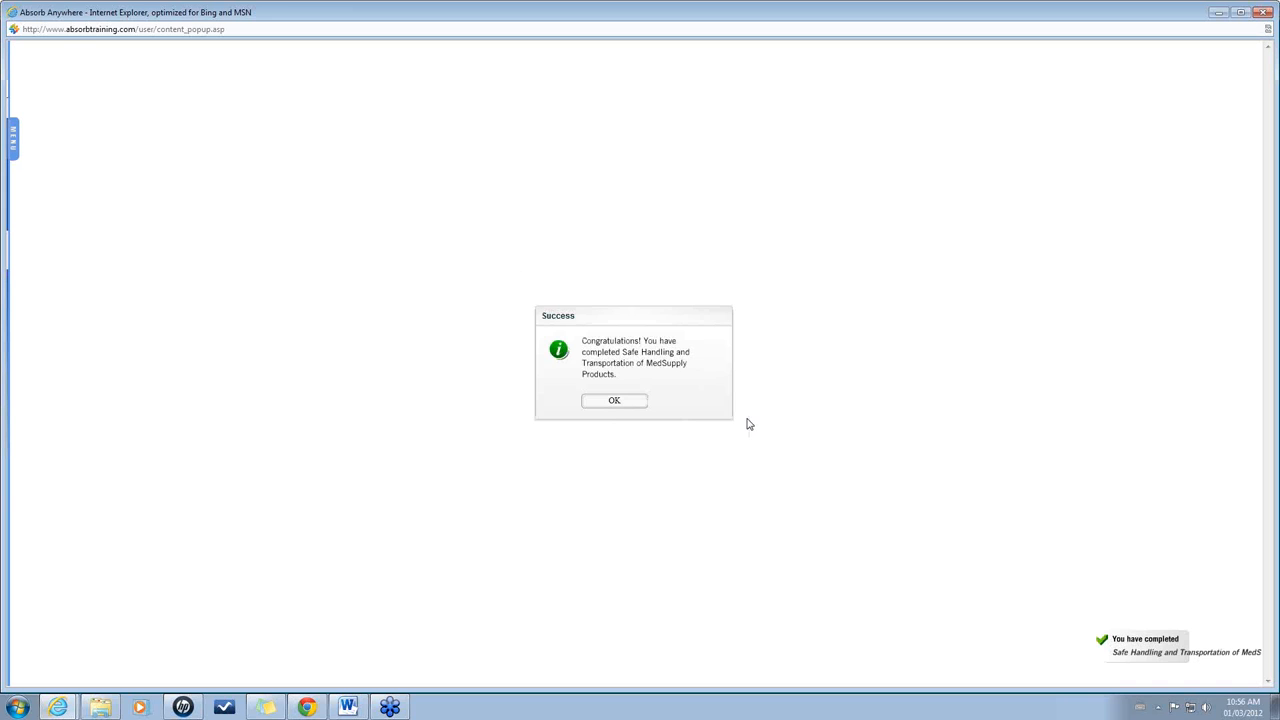
pyautogui.click(614, 400)
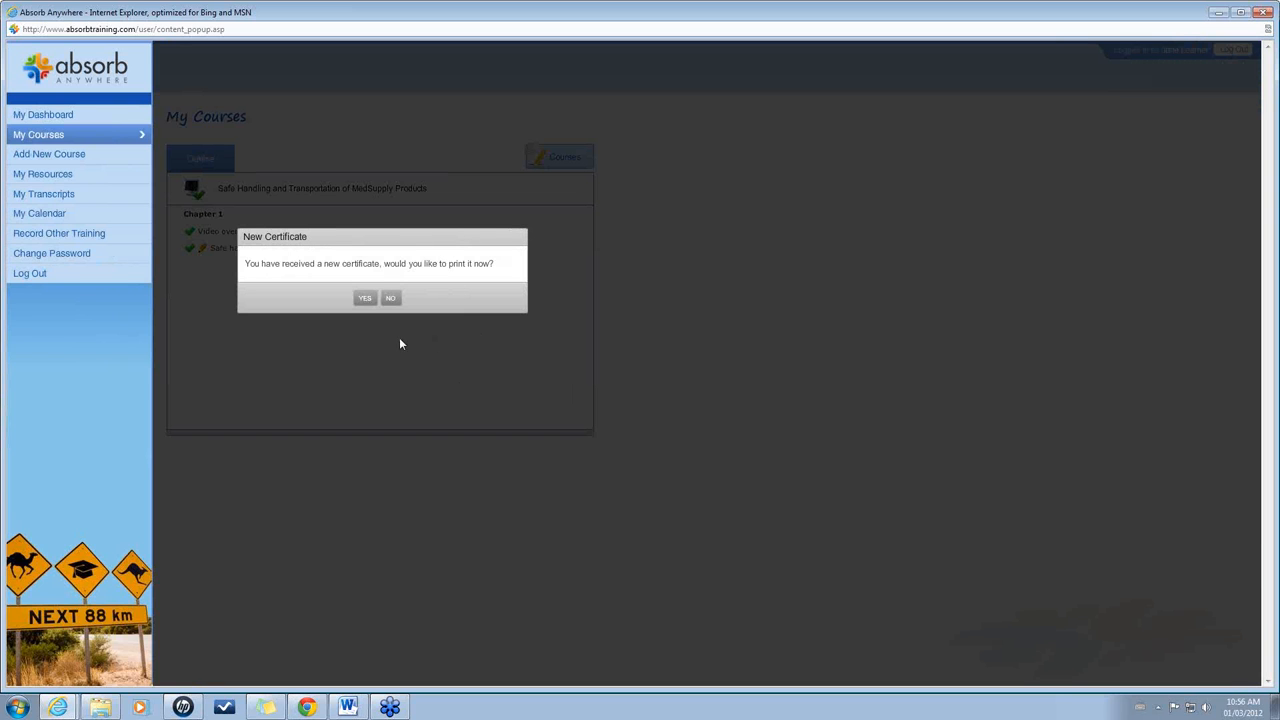
# View the new MedSupply certificate, close it, and return to My Dashboard.
pyautogui.click(364, 300)
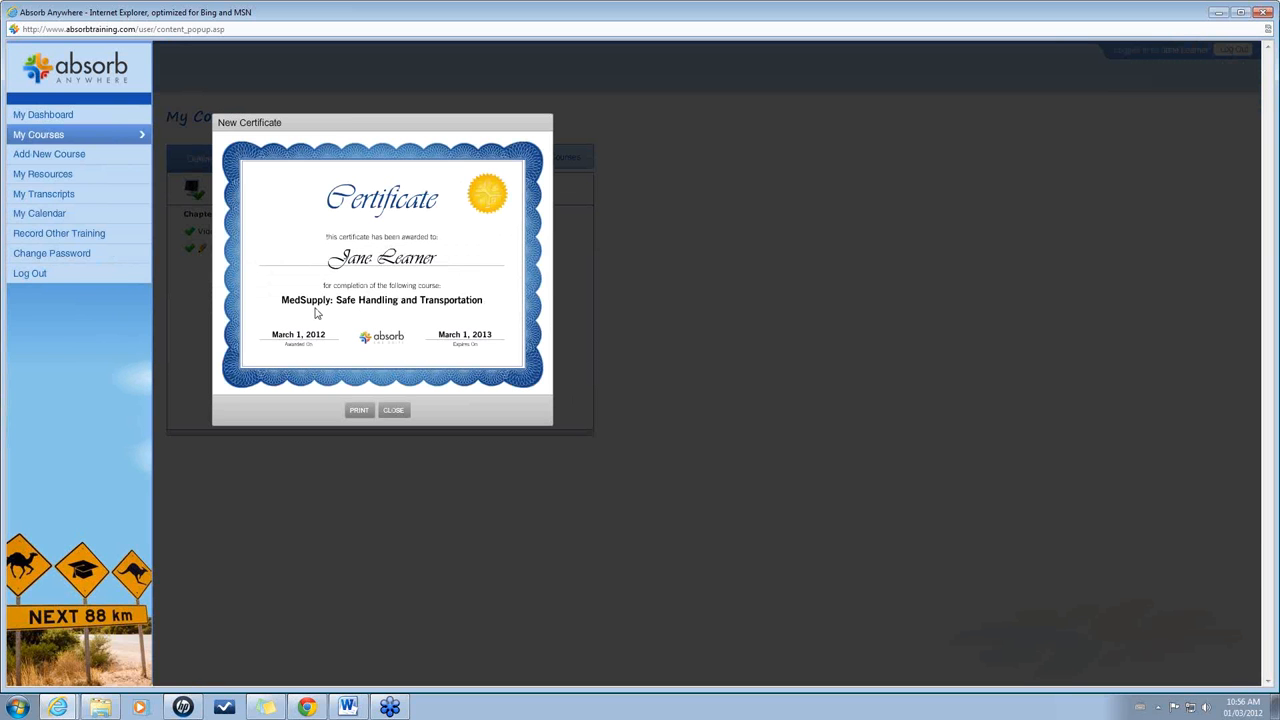
pyautogui.click(394, 412)
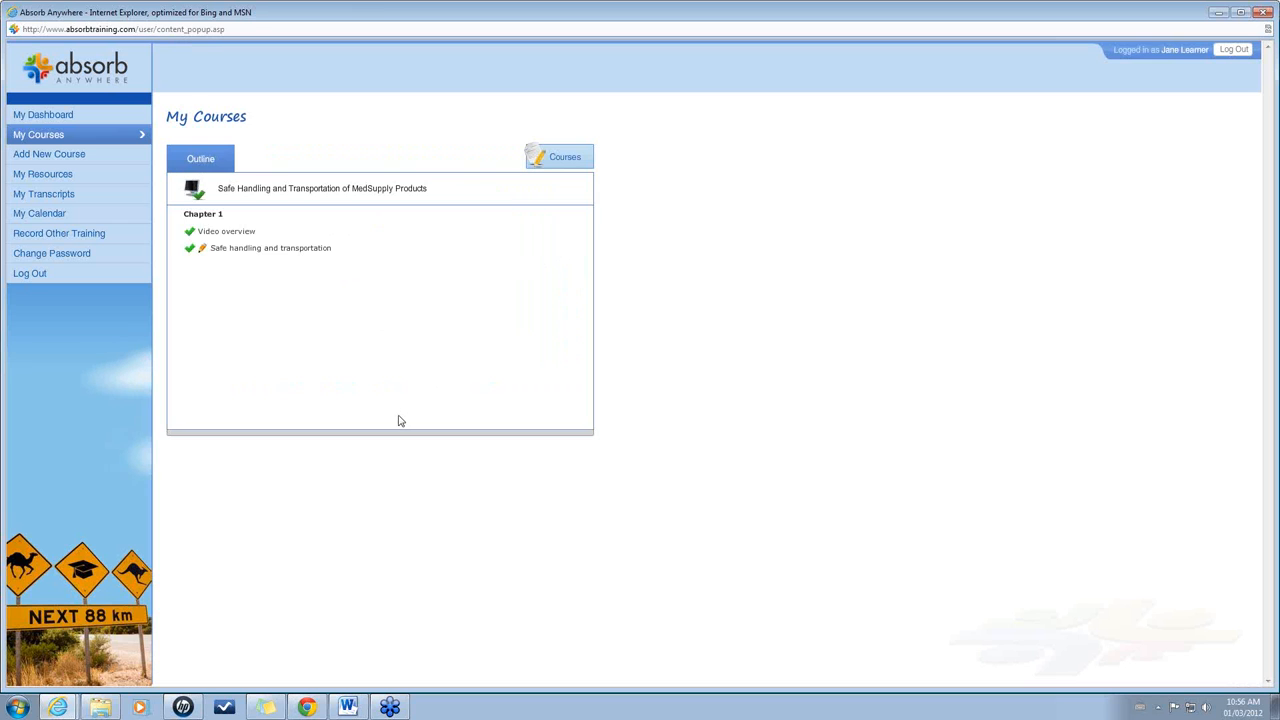
pyautogui.click(44, 117)
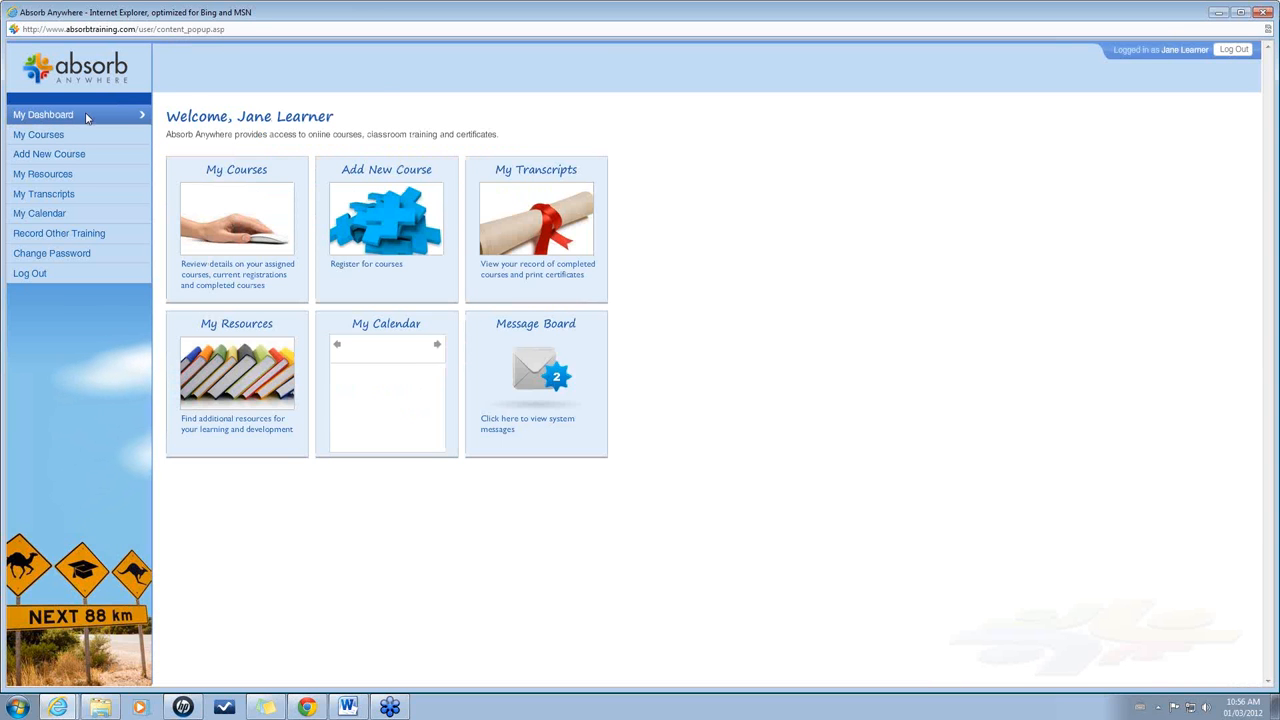
# Open My Transcripts and view the learner's printable transcript.
pyautogui.click(518, 213)
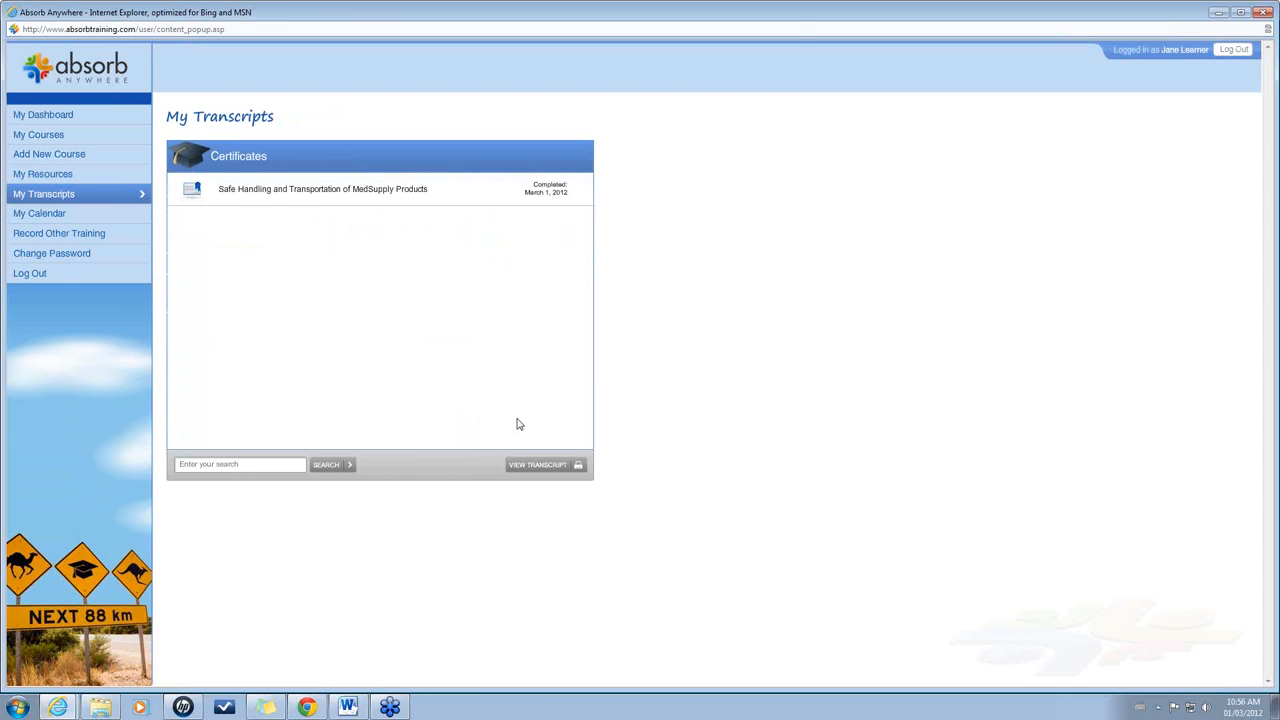
pyautogui.click(537, 466)
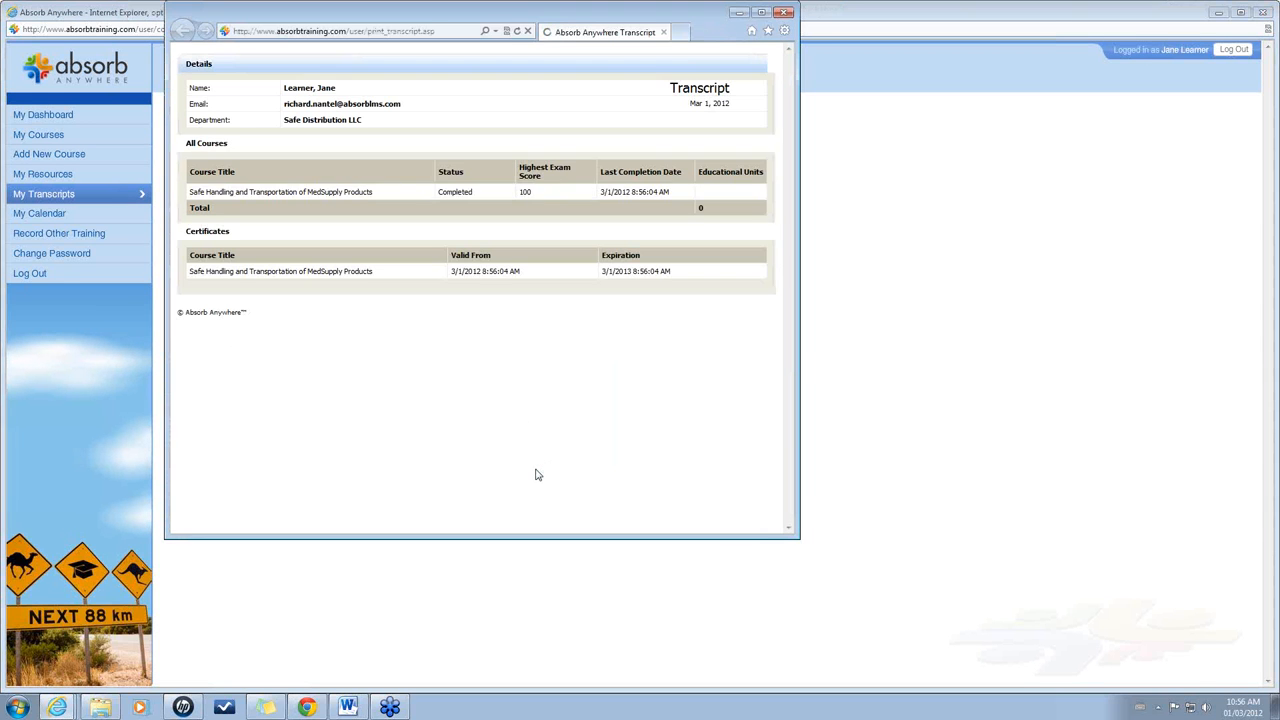